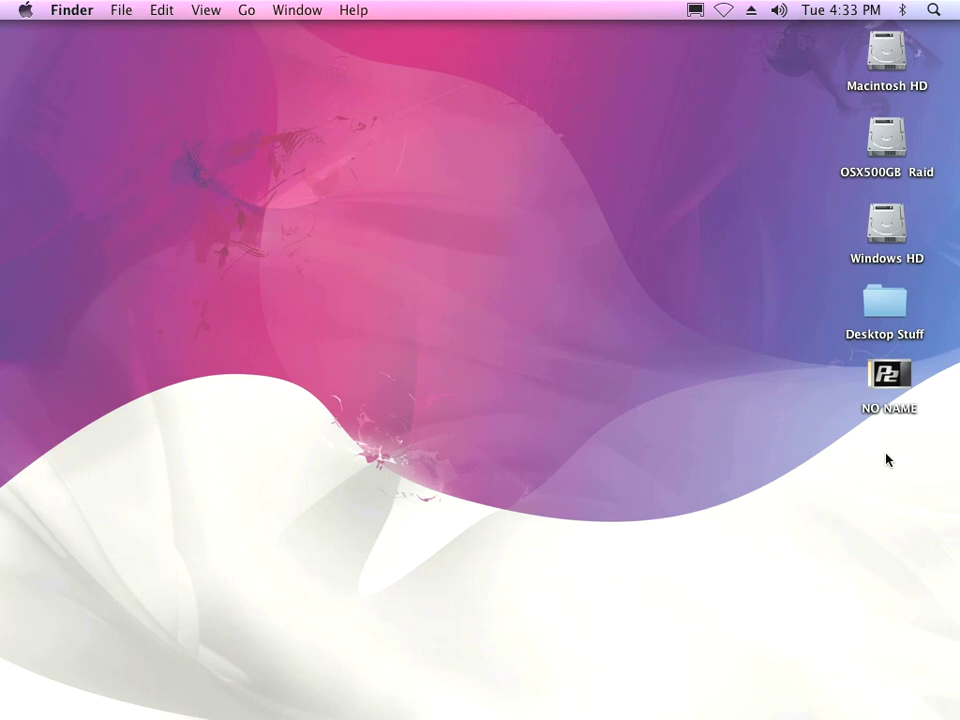
# - Launch After Effects and start a file import, browsing to the NO NAME card on the desktop
pyautogui.moveTo(450, 705)
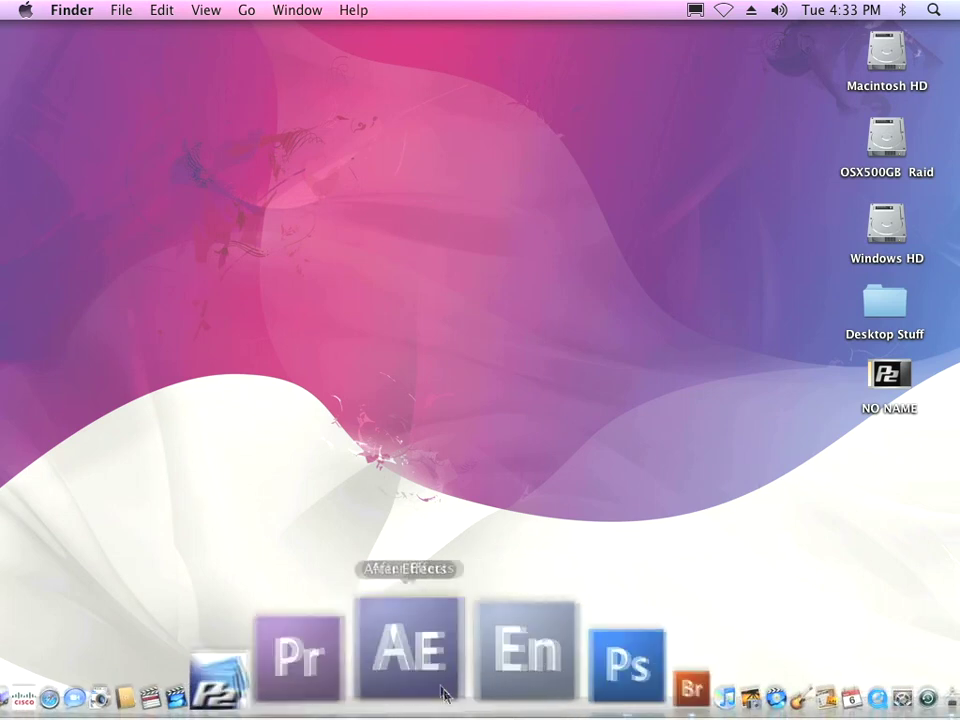
pyautogui.click(437, 688)
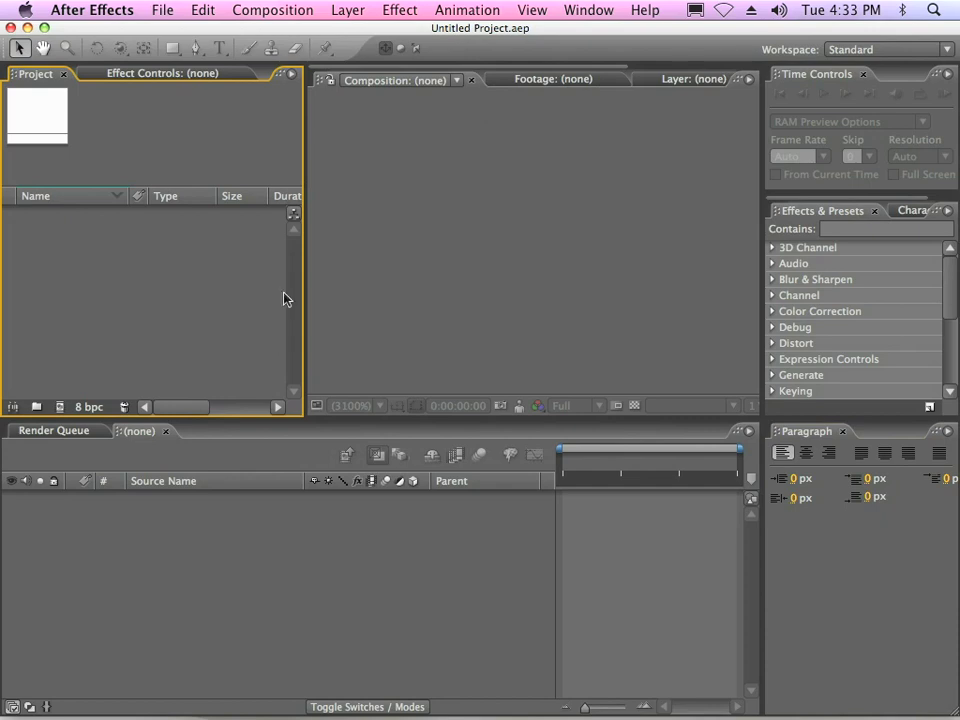
pyautogui.click(159, 9)
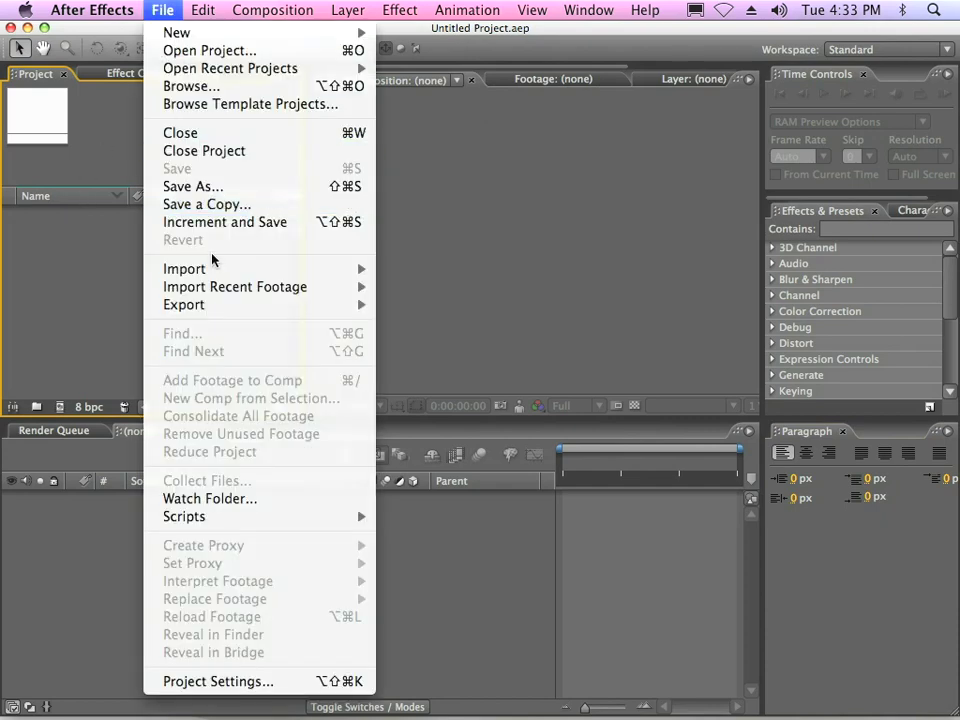
pyautogui.moveTo(216, 266)
pyautogui.click(401, 268)
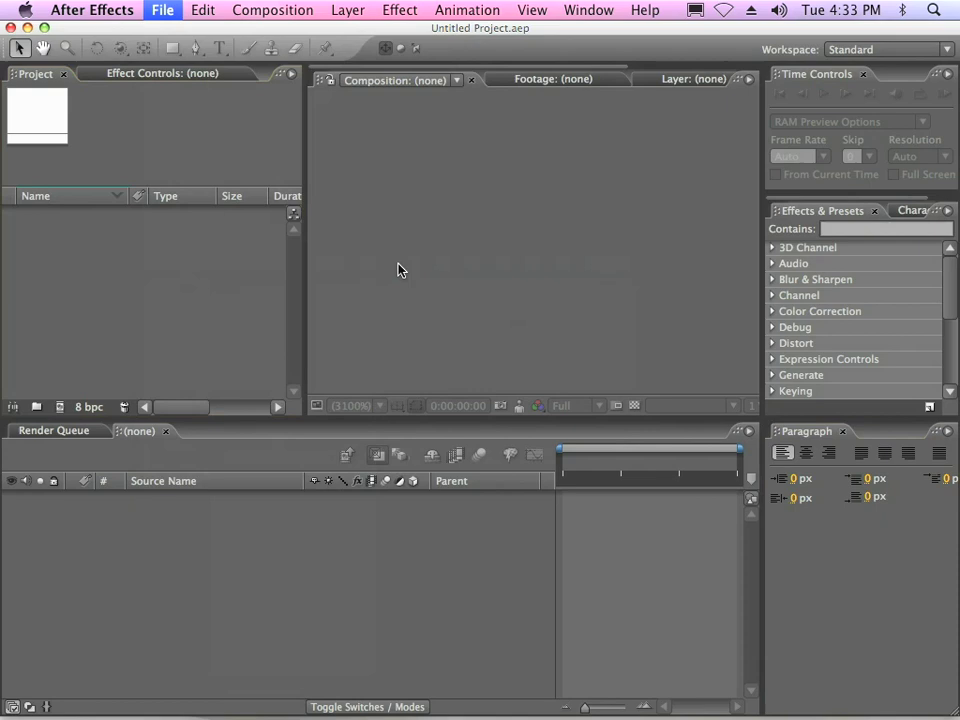
pyautogui.moveTo(326, 182); pyautogui.dragTo(322, 222)
pyautogui.click(303, 222)
pyautogui.click(387, 167)
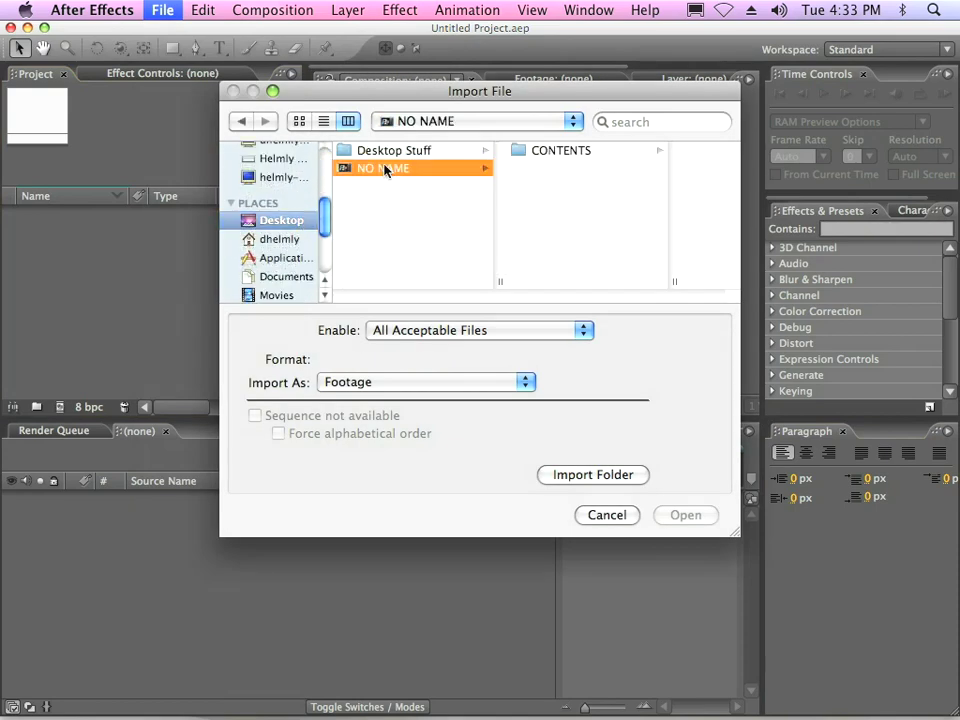
# - Import the clips 0003MB.MXF, 0003W9.MXF and 0004AG.MXF from the card's CONTENTS/VIDEO folder
pyautogui.click(521, 152)
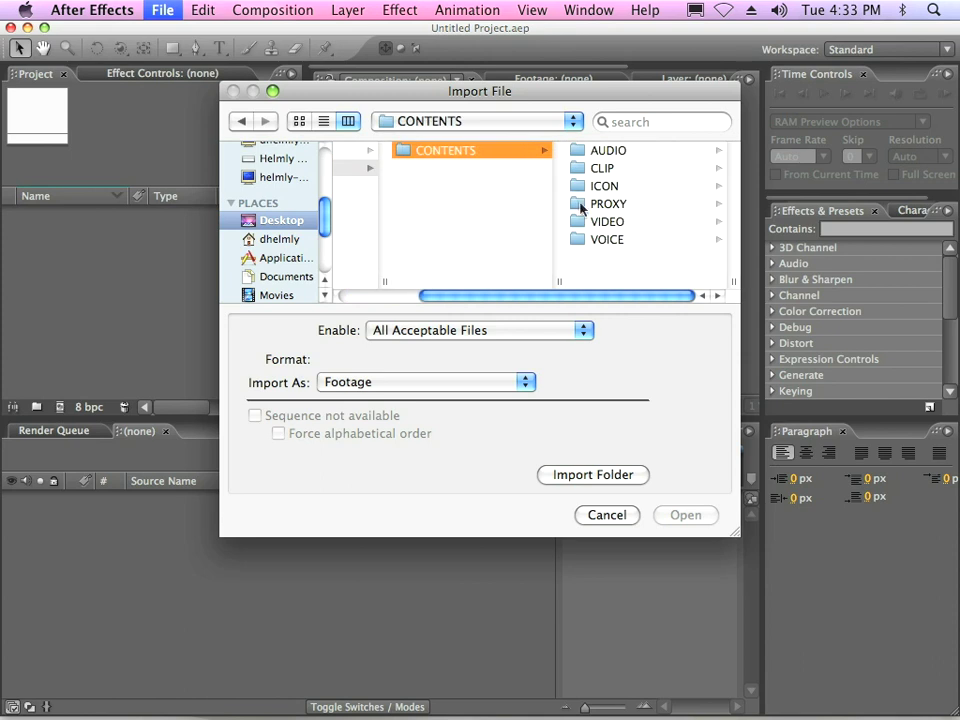
pyautogui.click(591, 220)
pyautogui.click(634, 187)
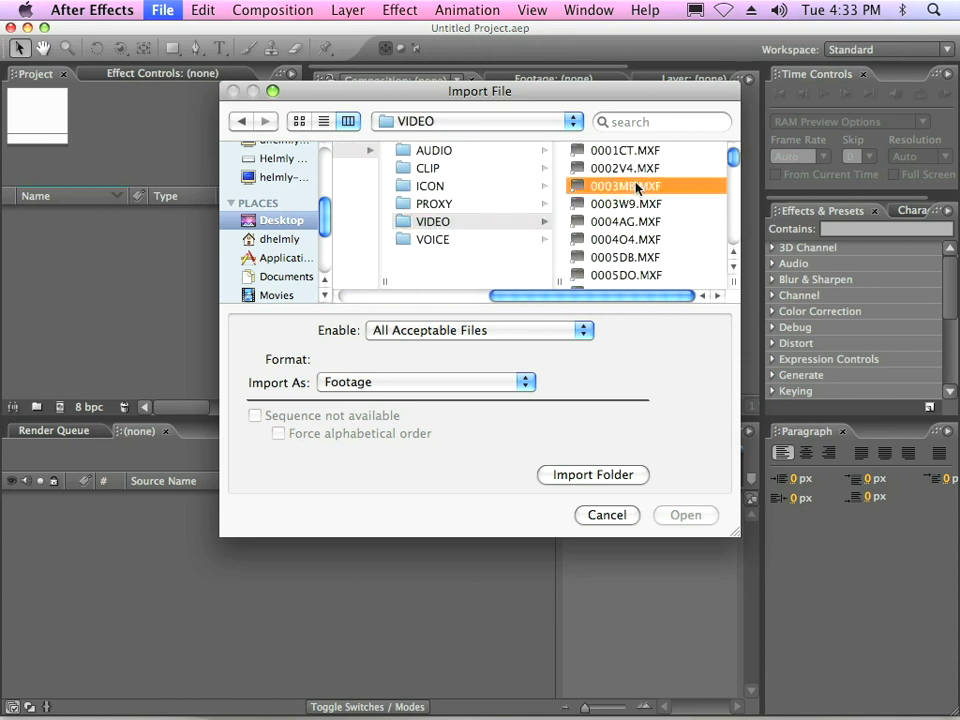
pyautogui.keyDown('shift'); pyautogui.click(476, 221); pyautogui.keyUp('shift')
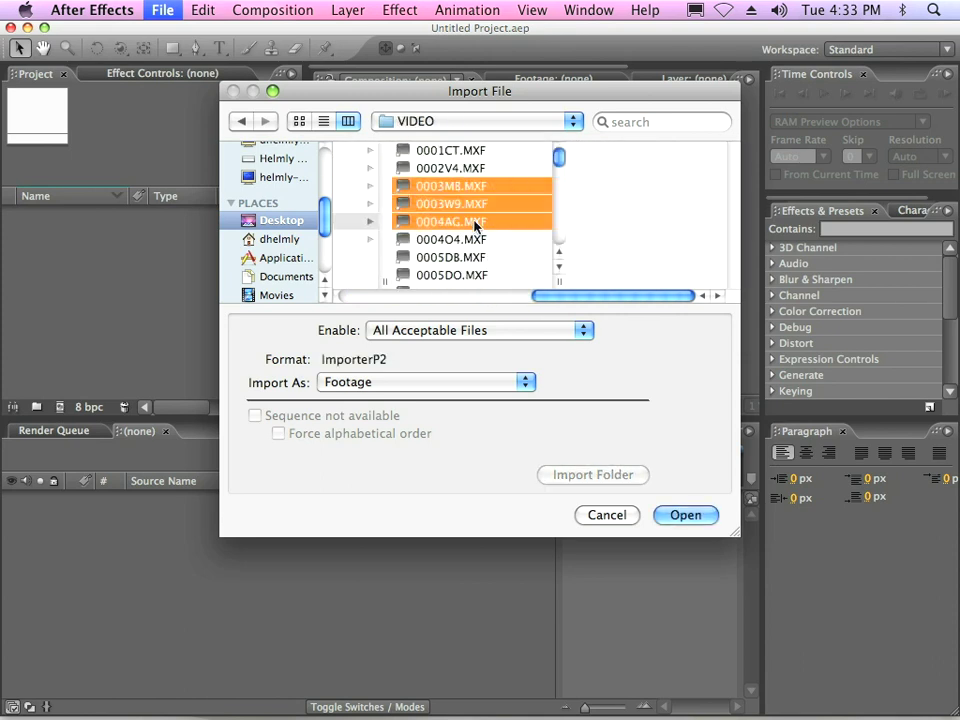
pyautogui.click(674, 515)
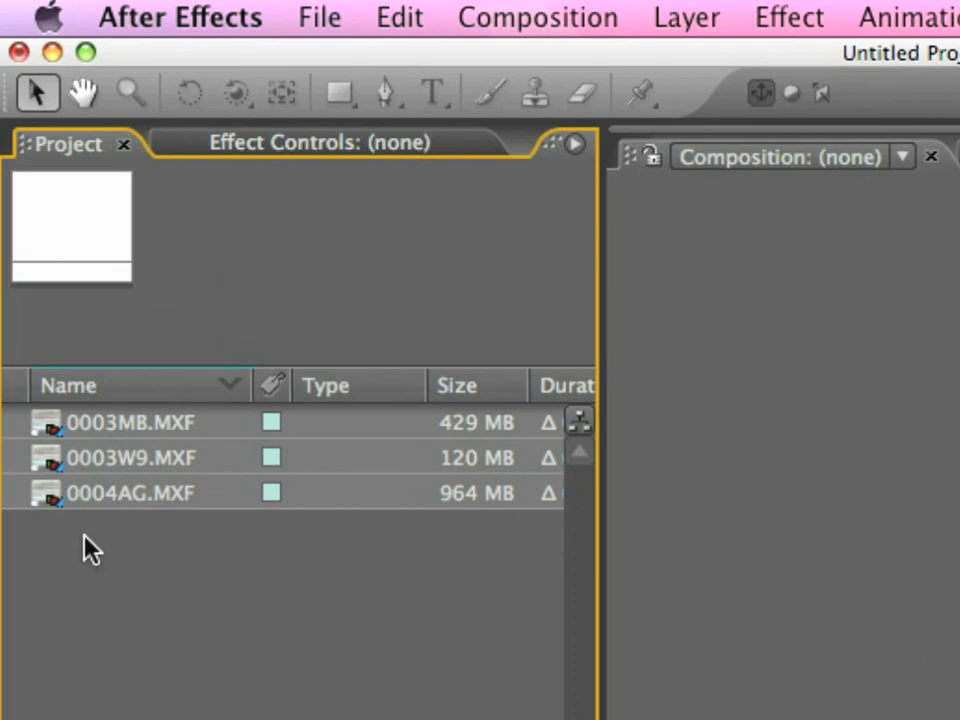
pyautogui.click(508, 17)
pyautogui.click(520, 66)
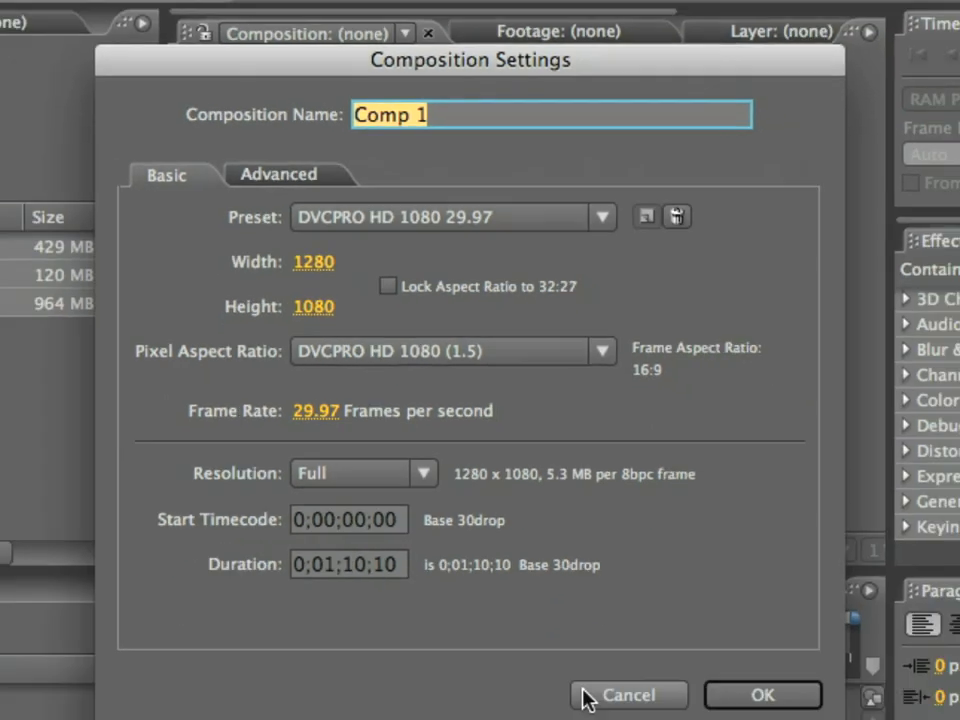
pyautogui.click(583, 696)
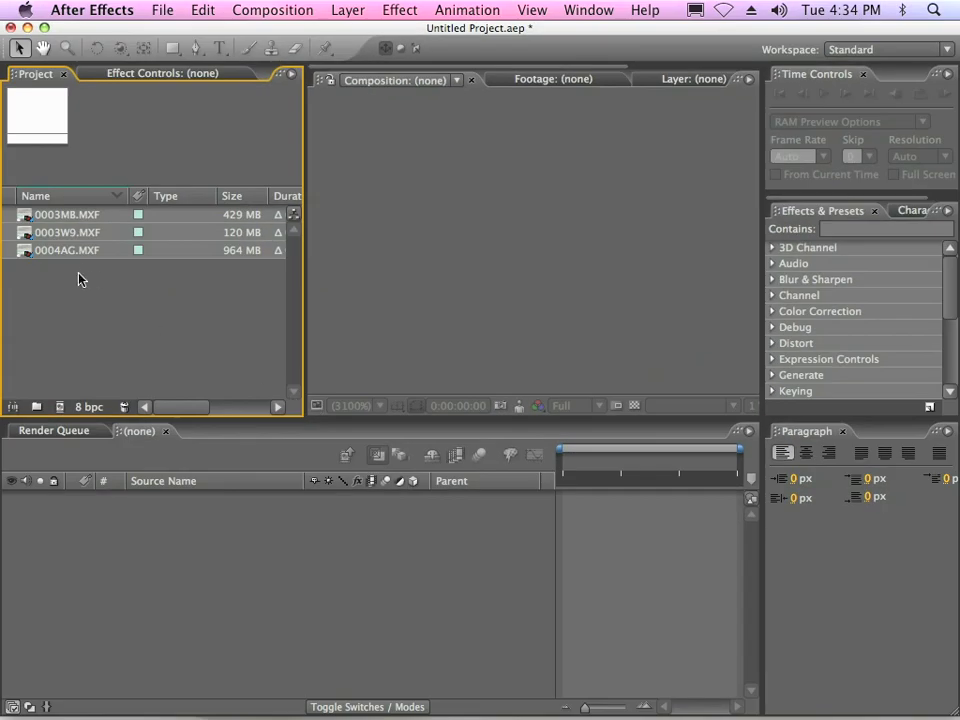
# - Create a composition from the 0004AG.MXF clip and play a portion of it starting at 0;00;27;29
pyautogui.click(27, 251)
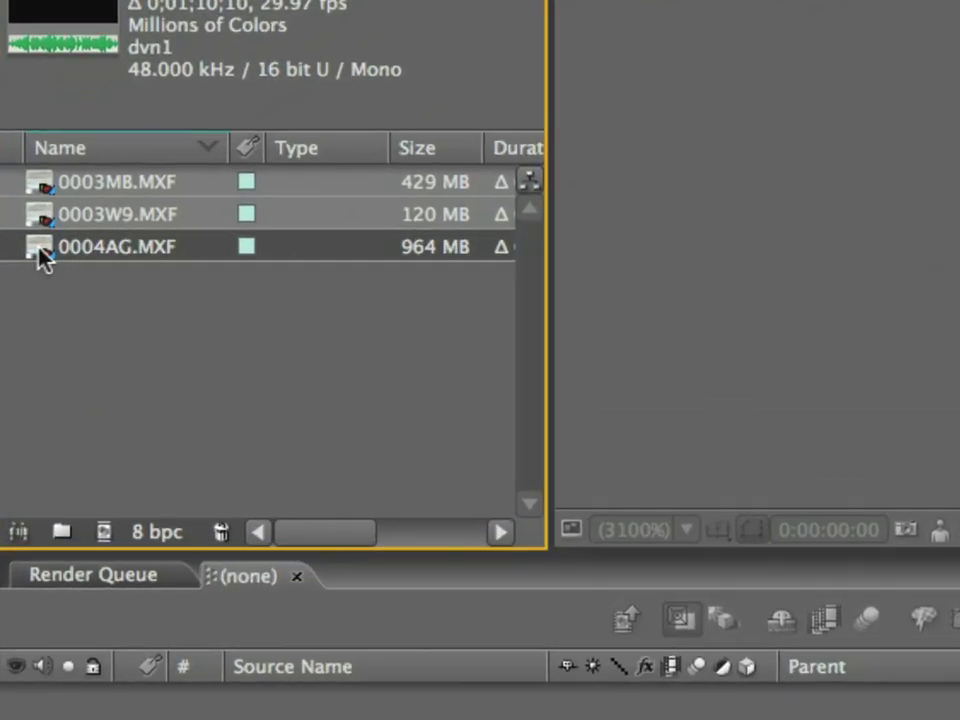
pyautogui.moveTo(38, 250); pyautogui.dragTo(99, 533)
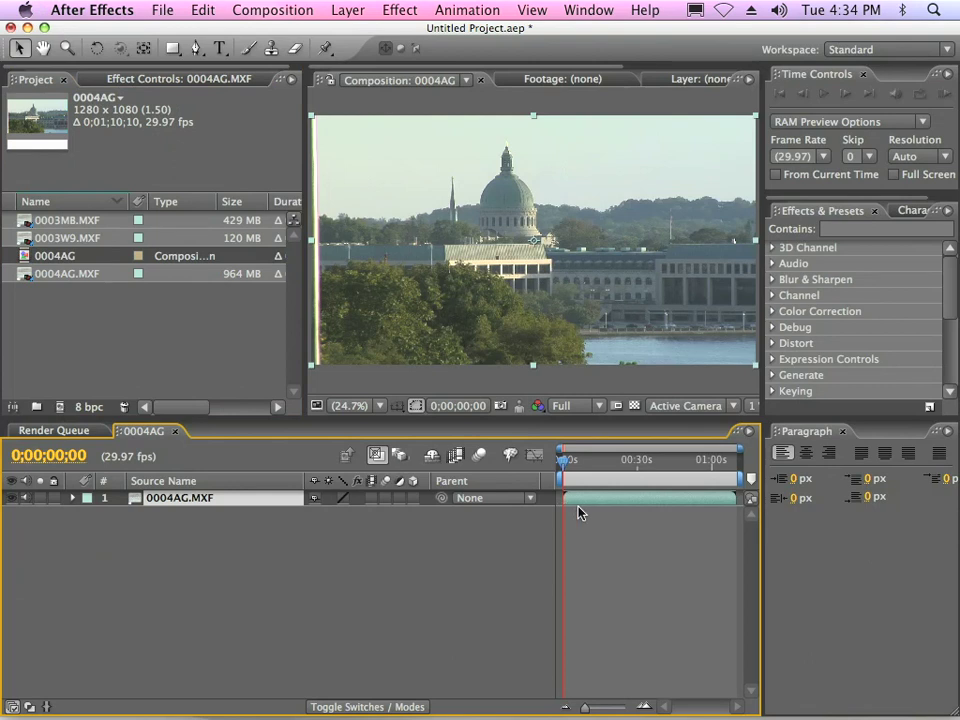
pyautogui.moveTo(564, 460); pyautogui.dragTo(634, 483)
pyautogui.press('space')
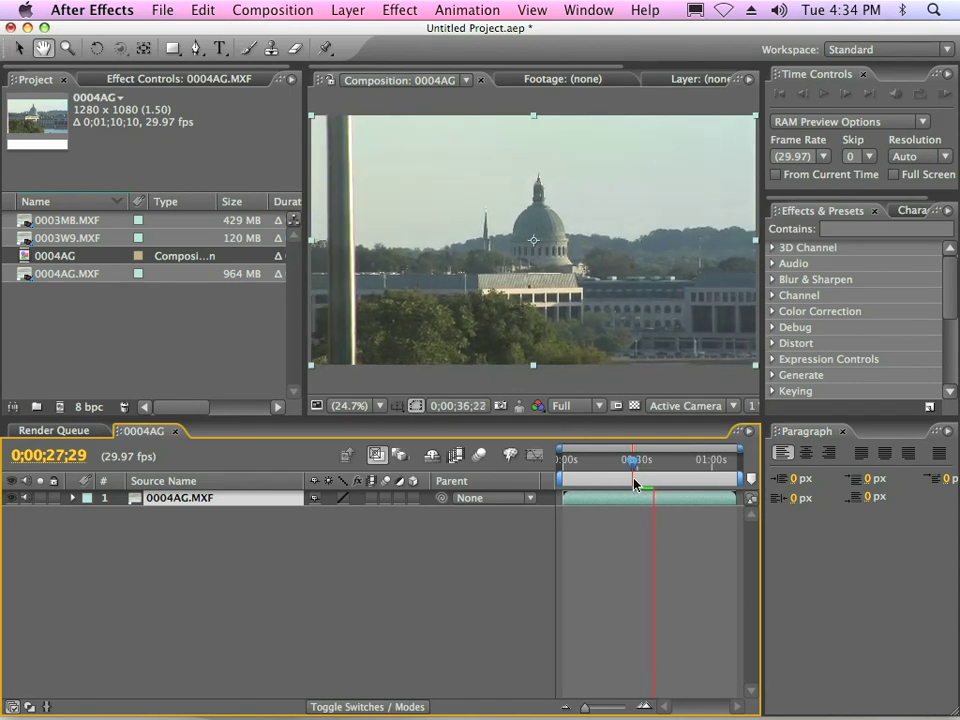
pyautogui.press('space')
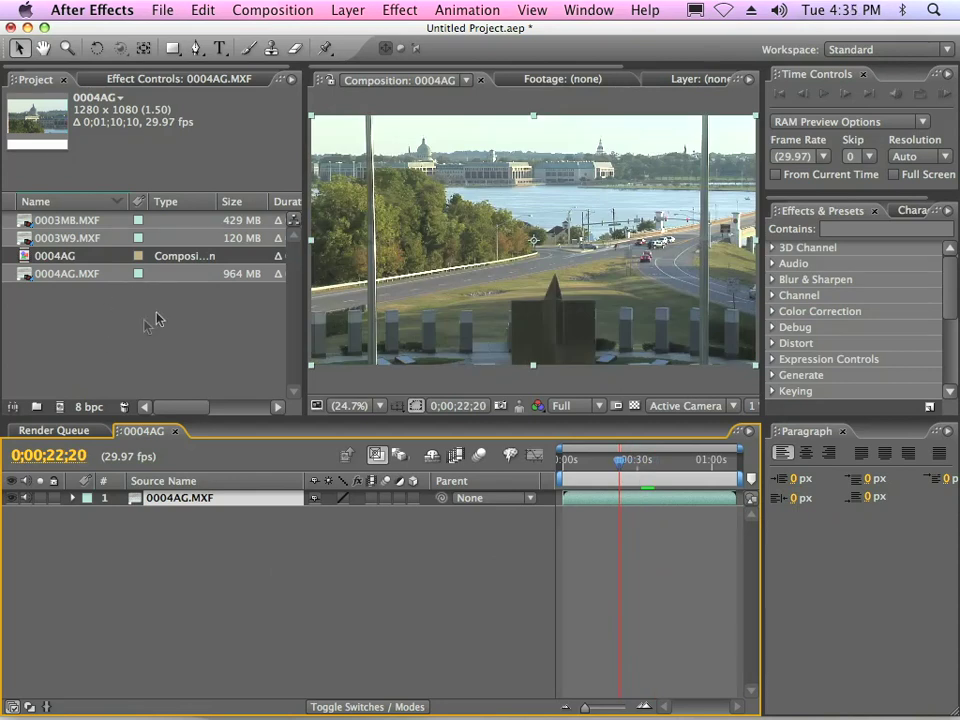
# - Import 00072H.MXF from the CONTENTS/VIDEO folder on the OSX500GB Raid drive
pyautogui.doubleClick(143, 331)
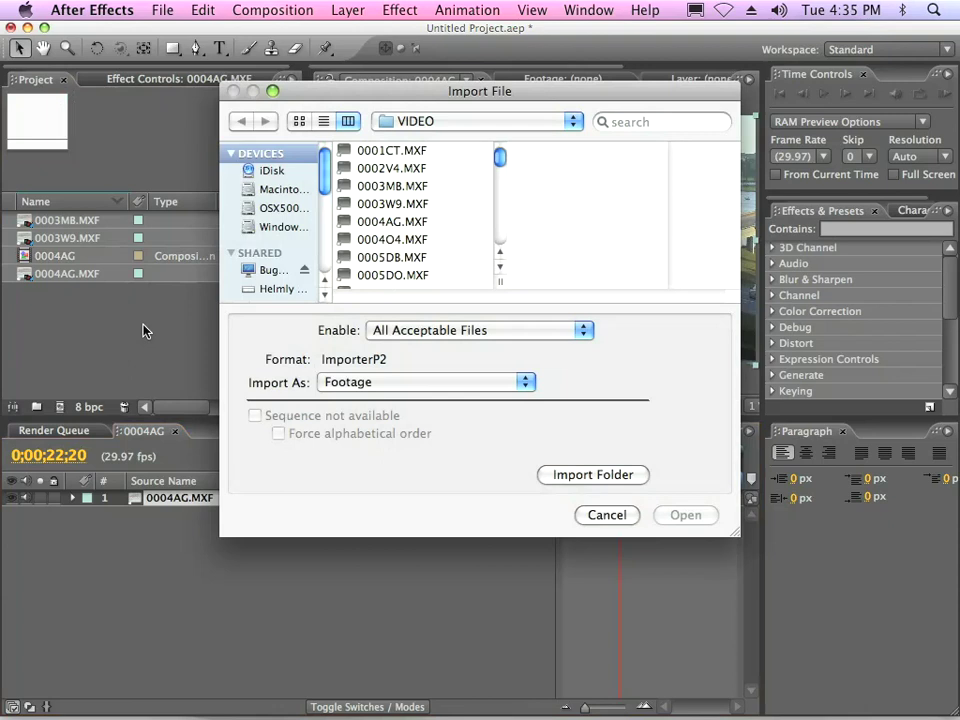
pyautogui.click(284, 208)
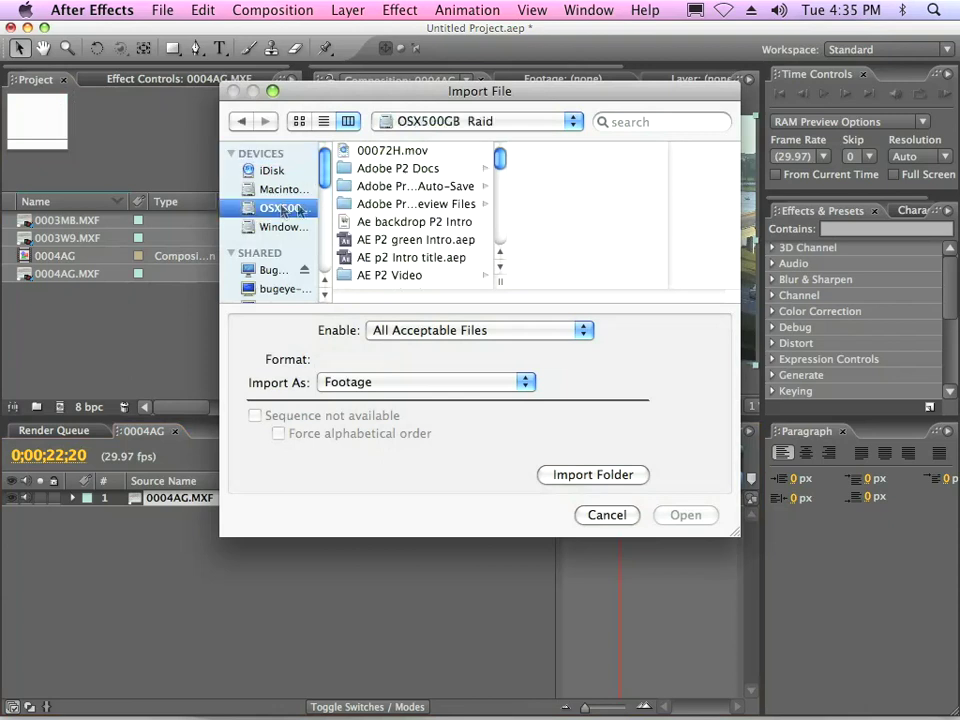
pyautogui.moveTo(497, 167); pyautogui.dragTo(498, 190)
pyautogui.click(390, 226)
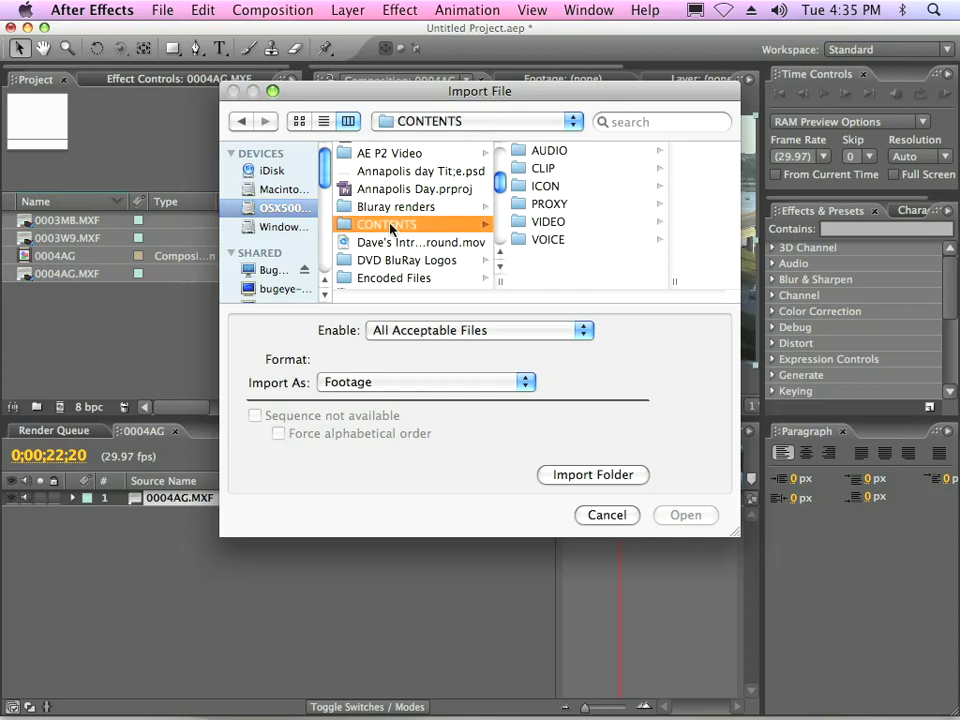
pyautogui.click(570, 222)
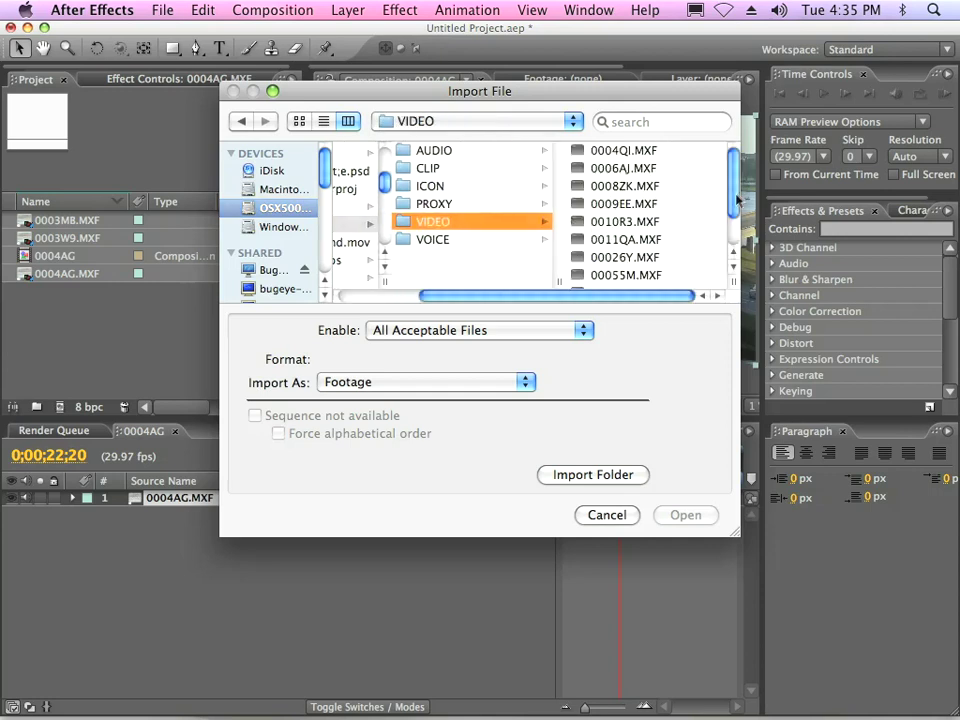
pyautogui.moveTo(735, 197); pyautogui.dragTo(740, 218)
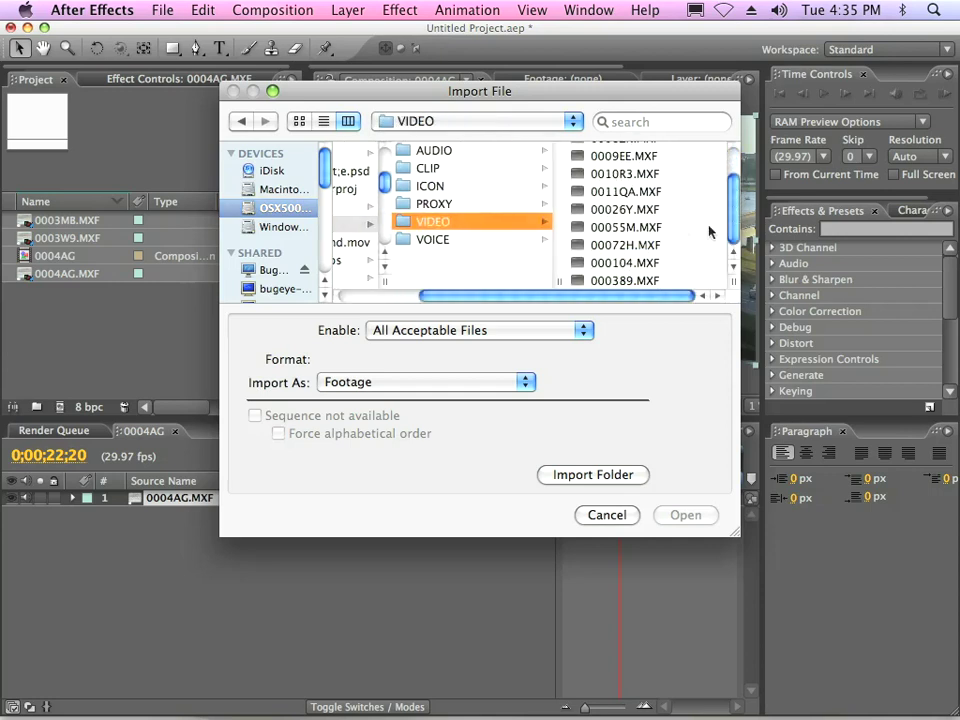
pyautogui.click(655, 245)
pyautogui.click(683, 514)
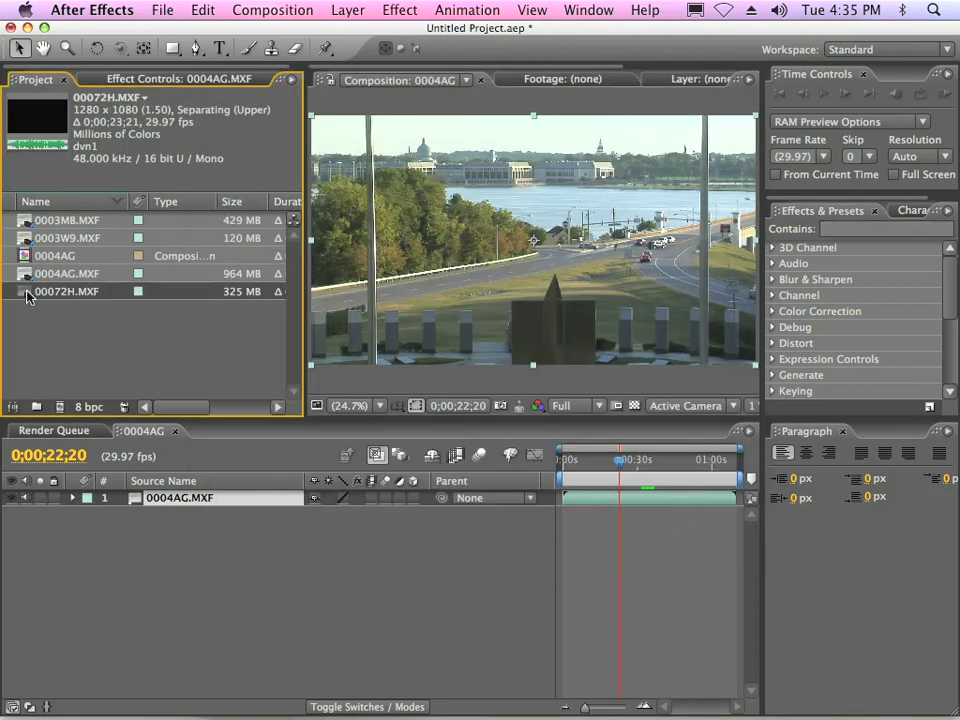
# - Create a composition from the 00072H.MXF clip and apply the Keylight (1.2) effect to its layer
pyautogui.moveTo(27, 296); pyautogui.dragTo(58, 408)
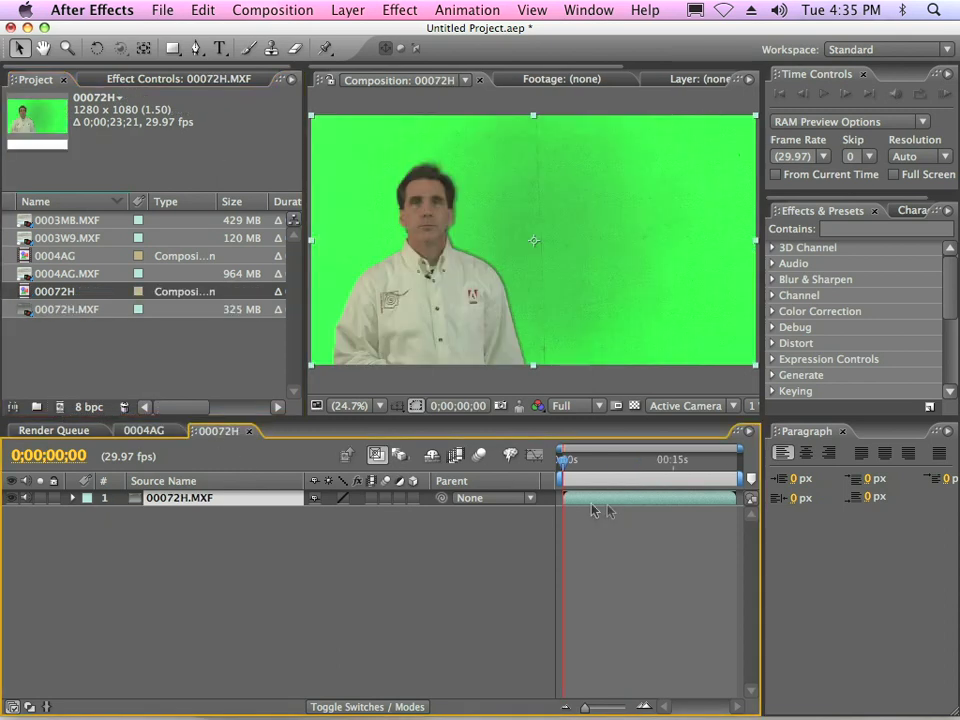
pyautogui.moveTo(568, 459); pyautogui.dragTo(562, 464)
pyautogui.click(840, 228)
pyautogui.write('key')
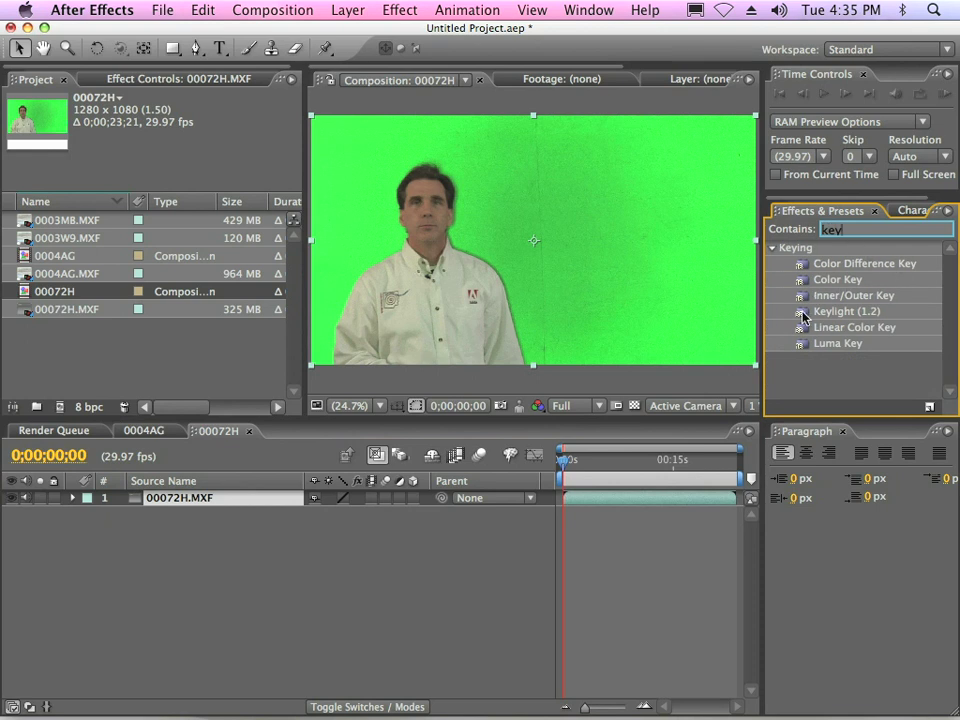
pyautogui.moveTo(803, 313); pyautogui.dragTo(622, 280)
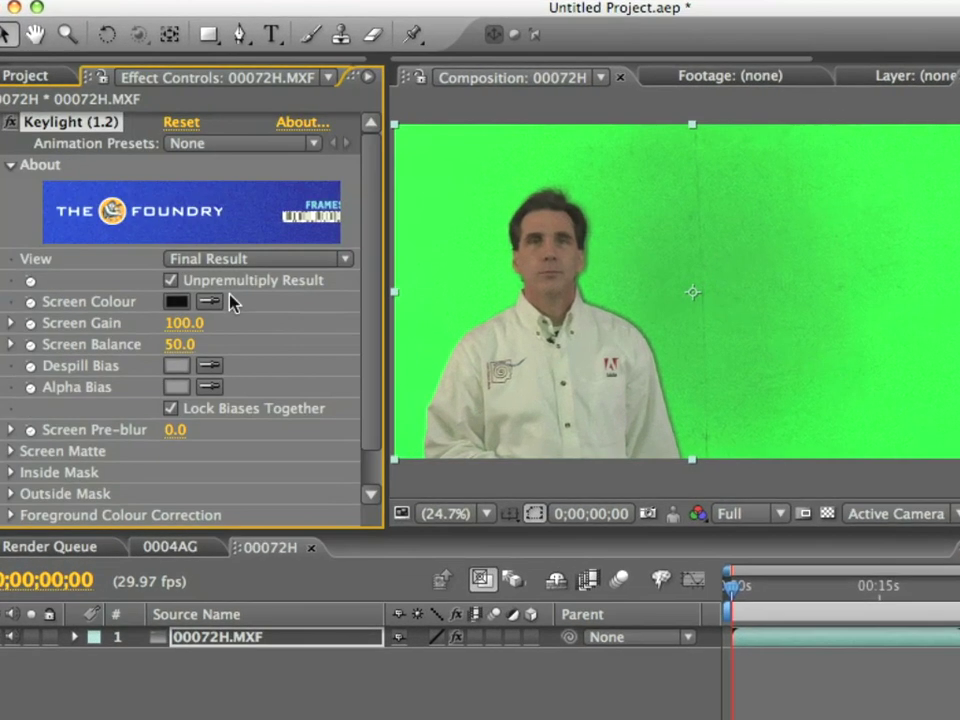
# - Sample the green backdrop as Keylight's Screen Colour and set Screen Gain to 130
pyautogui.click(210, 302)
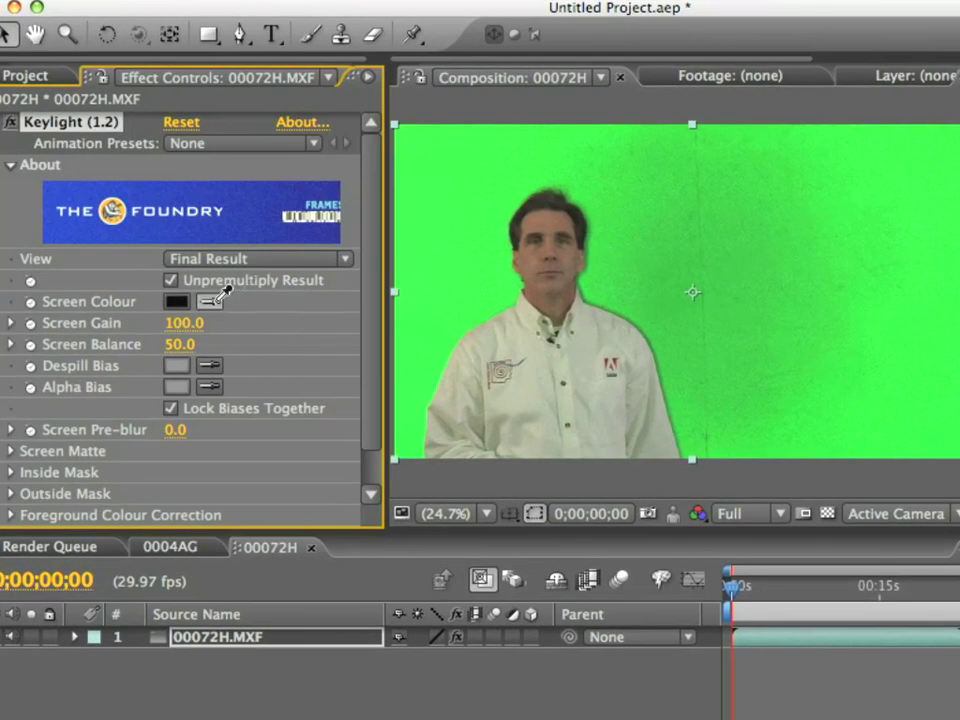
pyautogui.click(427, 172)
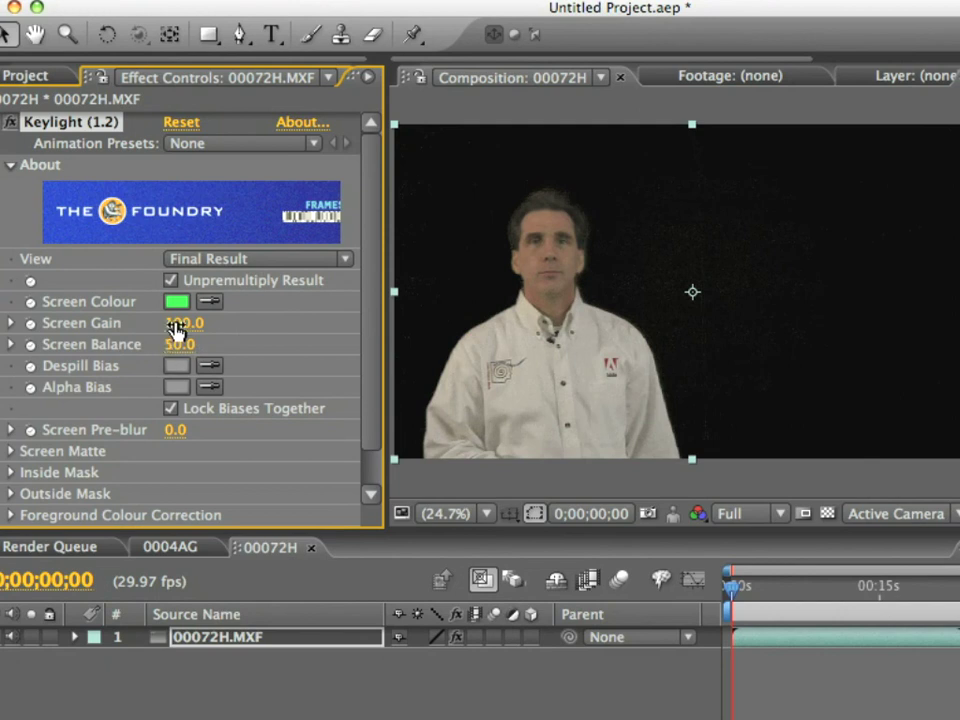
pyautogui.moveTo(195, 323); pyautogui.dragTo(216, 323)
# - Switch Keylight's view to Screen Matte and set Screen Gain to 145
pyautogui.click(256, 258)
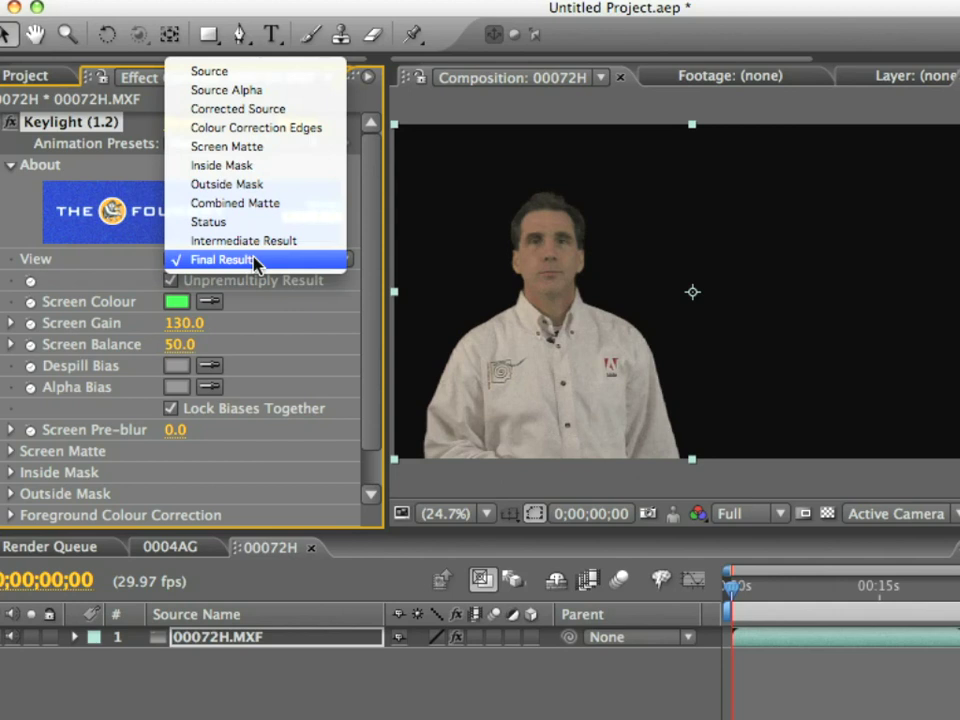
pyautogui.click(258, 156)
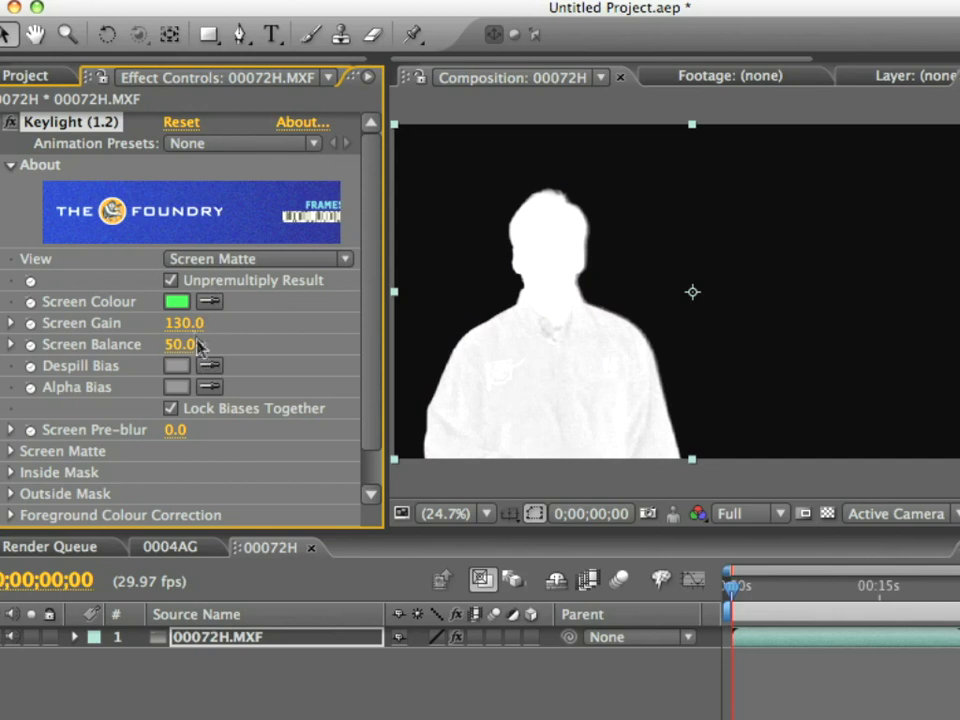
pyautogui.moveTo(193, 322); pyautogui.dragTo(213, 321)
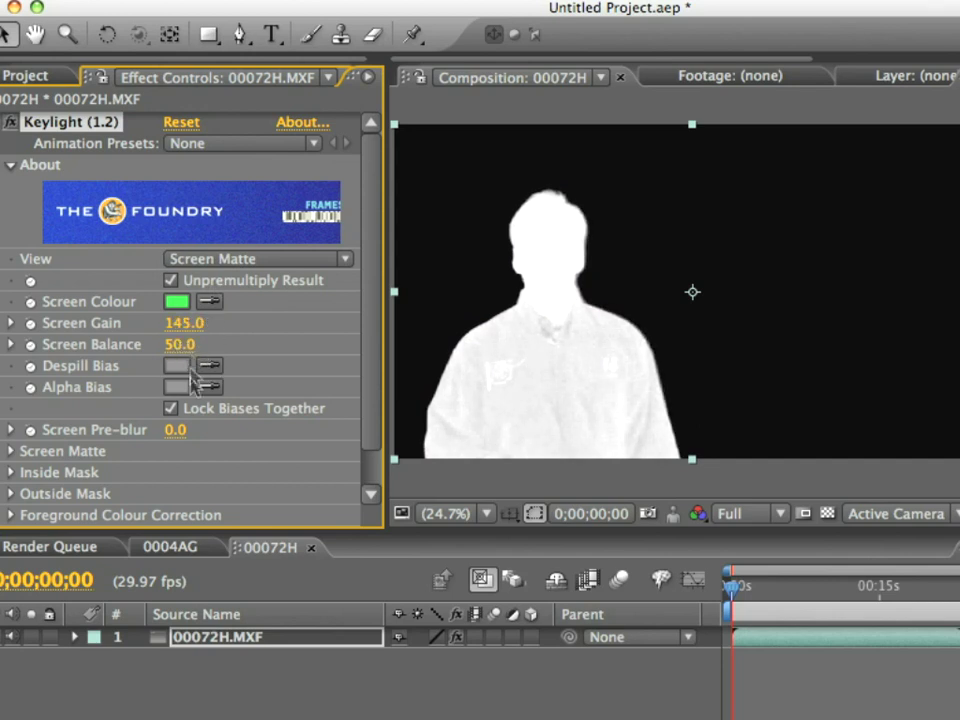
# - In Keylight's Screen Matte settings, set Clip White to 61 and the screen shrink value to -2.1
pyautogui.scroll(-2, 375, 379)
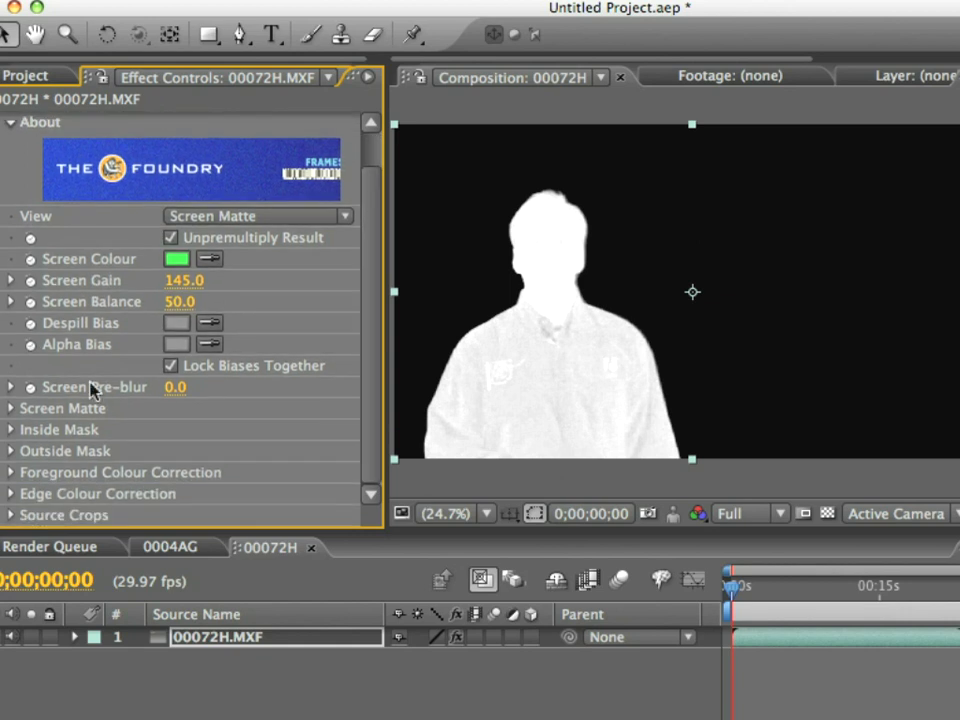
pyautogui.click(12, 408)
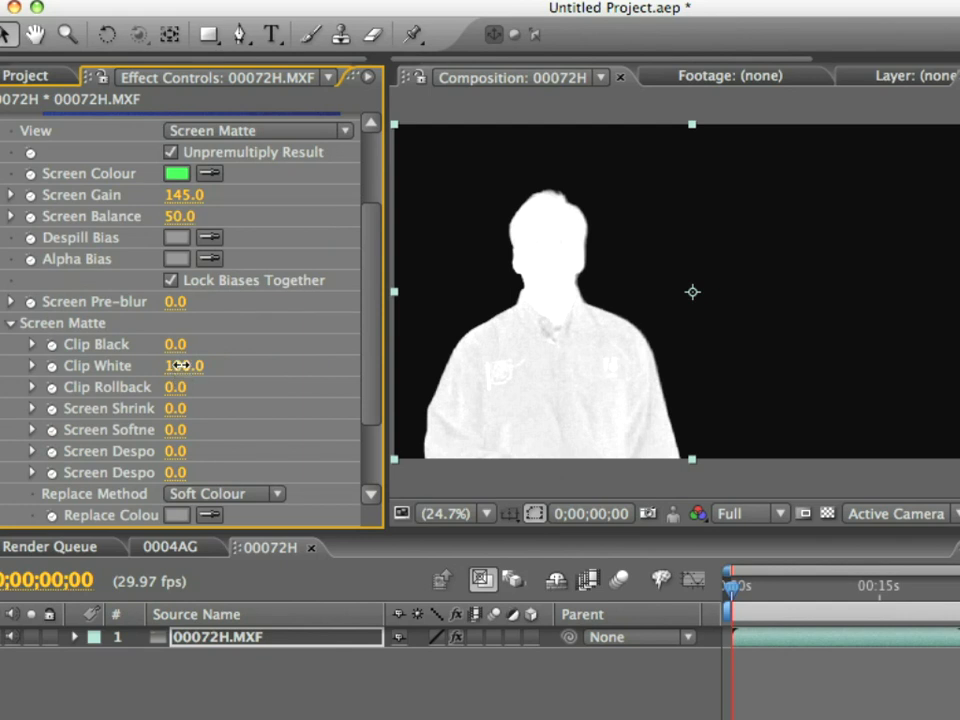
pyautogui.moveTo(180, 365); pyautogui.dragTo(133, 366)
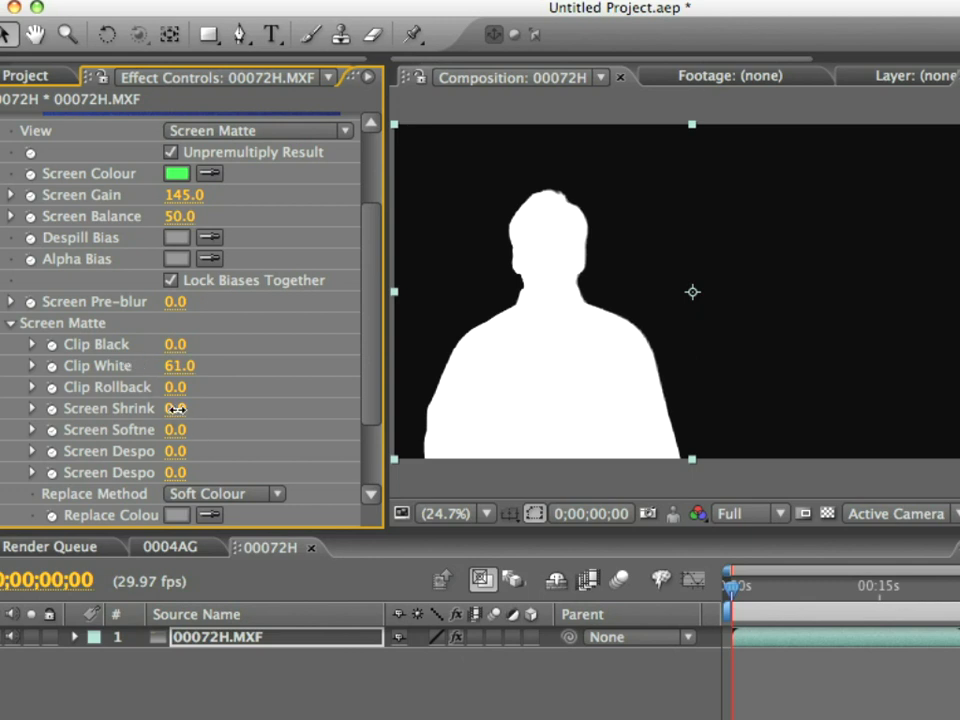
pyautogui.moveTo(175, 408); pyautogui.dragTo(155, 408)
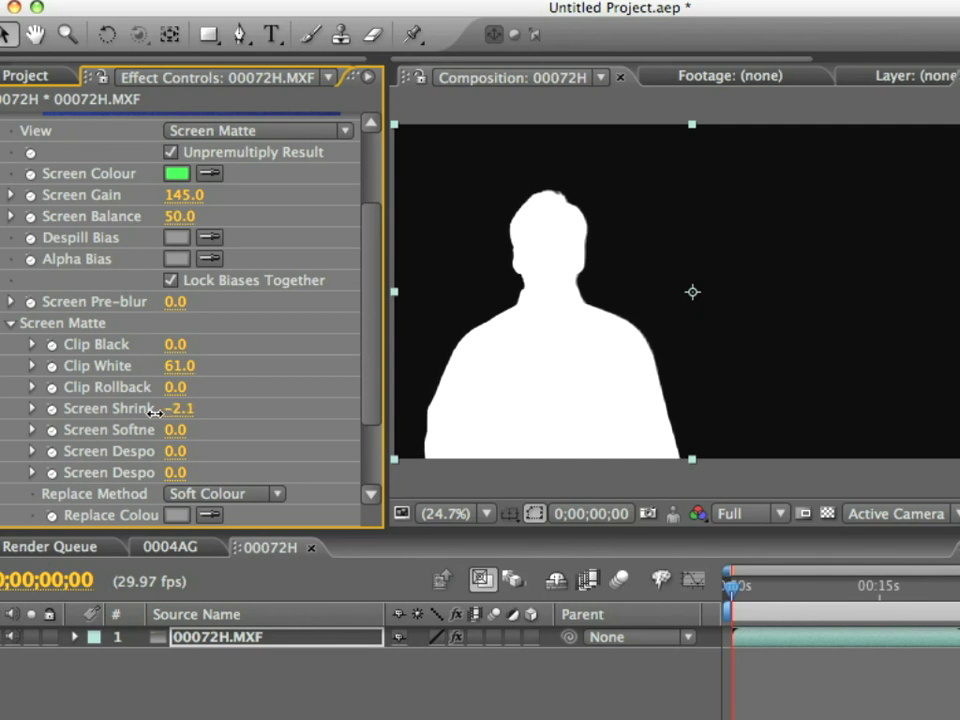
# - Switch Keylight's view back to Final Result and check the keyed clip at 0;00;08;08
pyautogui.click(230, 130)
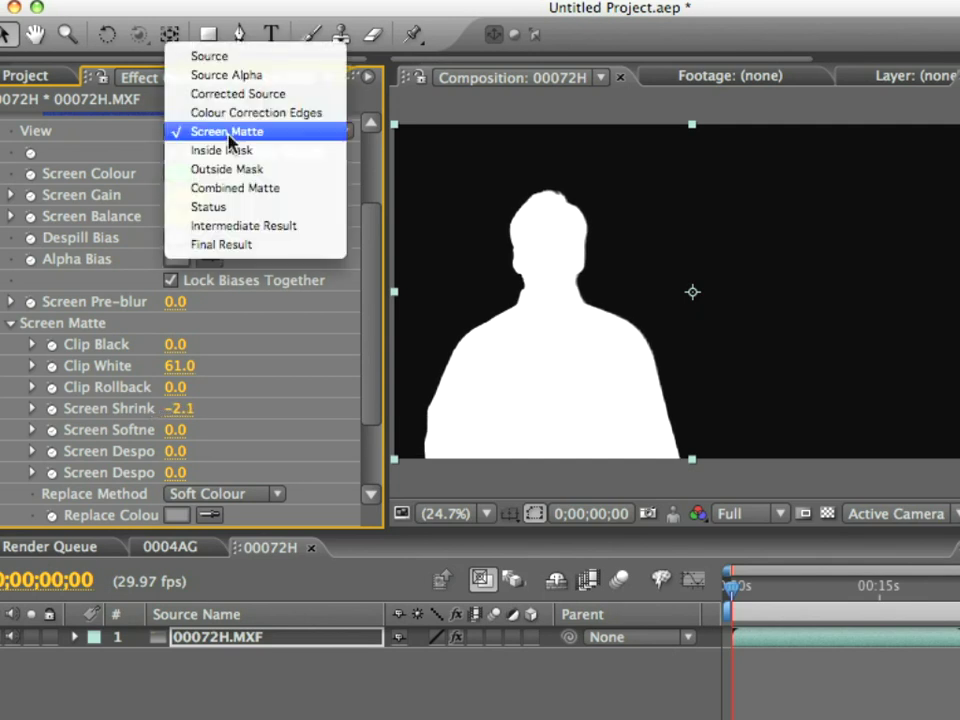
pyautogui.click(250, 244)
pyautogui.moveTo(783, 596); pyautogui.dragTo(813, 598)
# - Add 0003W9.MXF as a background layer beneath the keyed presenter clip and check the composite at an earlier frame
pyautogui.click(51, 80)
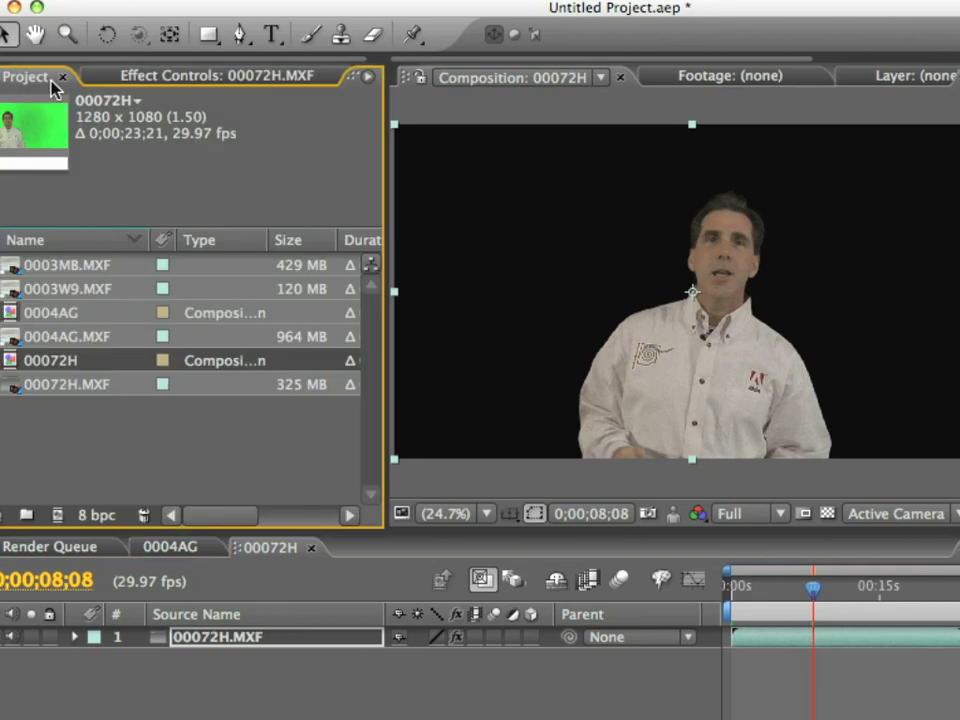
pyautogui.click(8, 291)
pyautogui.moveTo(8, 291); pyautogui.dragTo(300, 664)
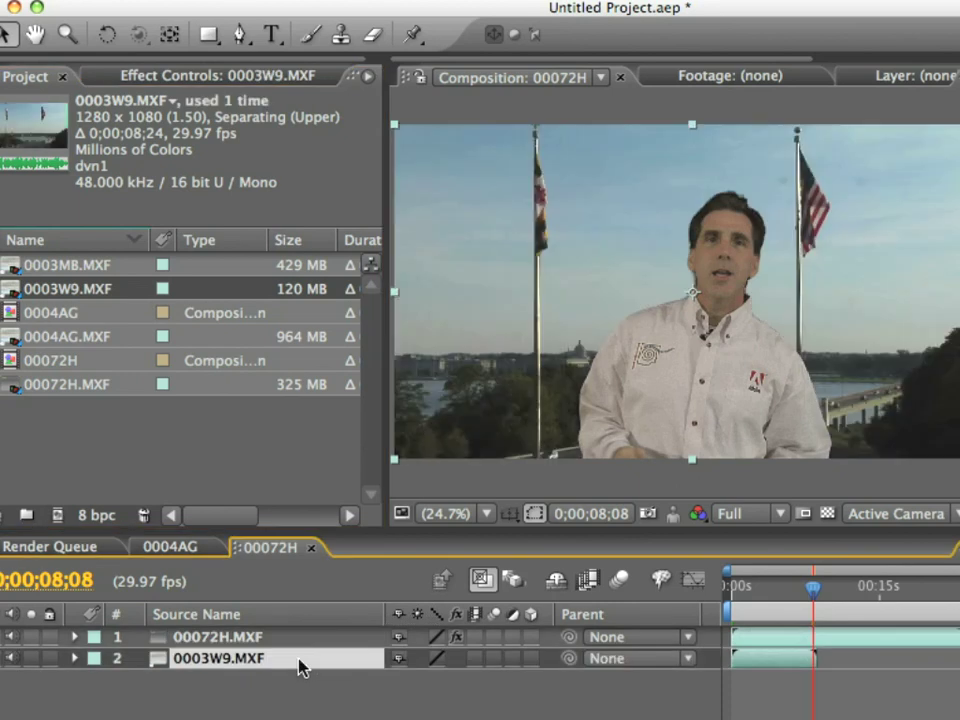
pyautogui.moveTo(813, 590); pyautogui.dragTo(752, 592)
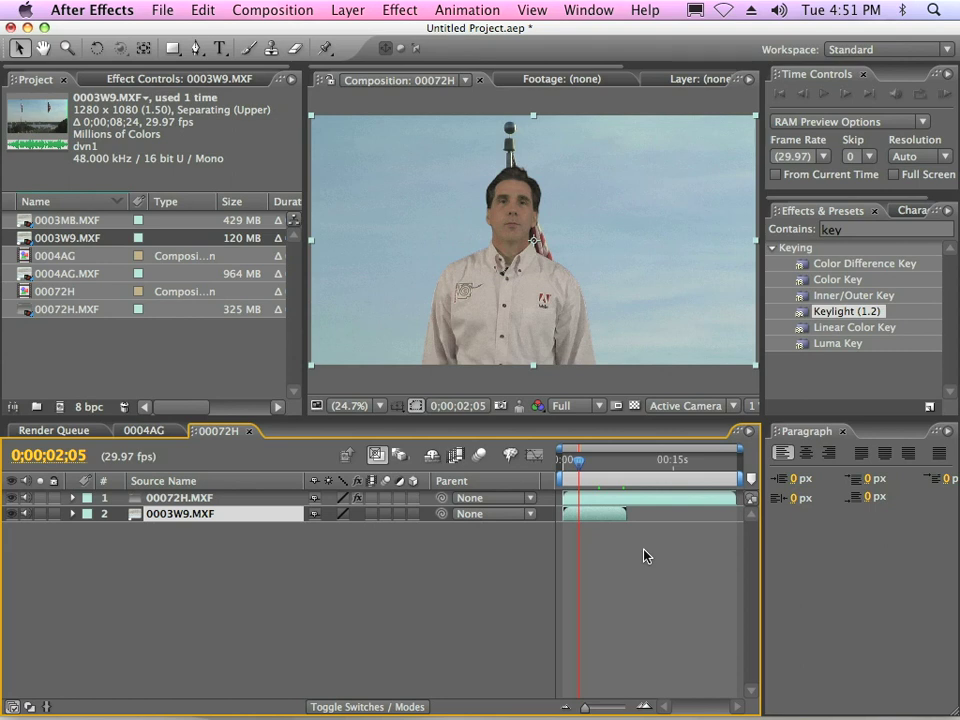
# - Switch to Premiere Pro by opening the Annapolis Day.prproj project
pyautogui.moveTo(845, 705)
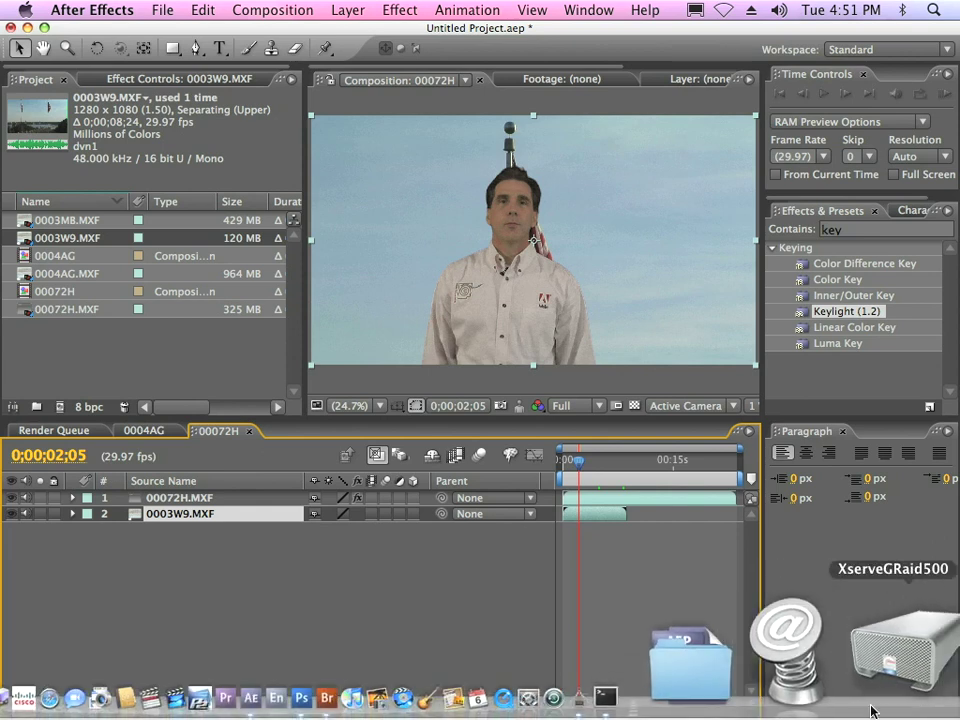
pyautogui.click(838, 690)
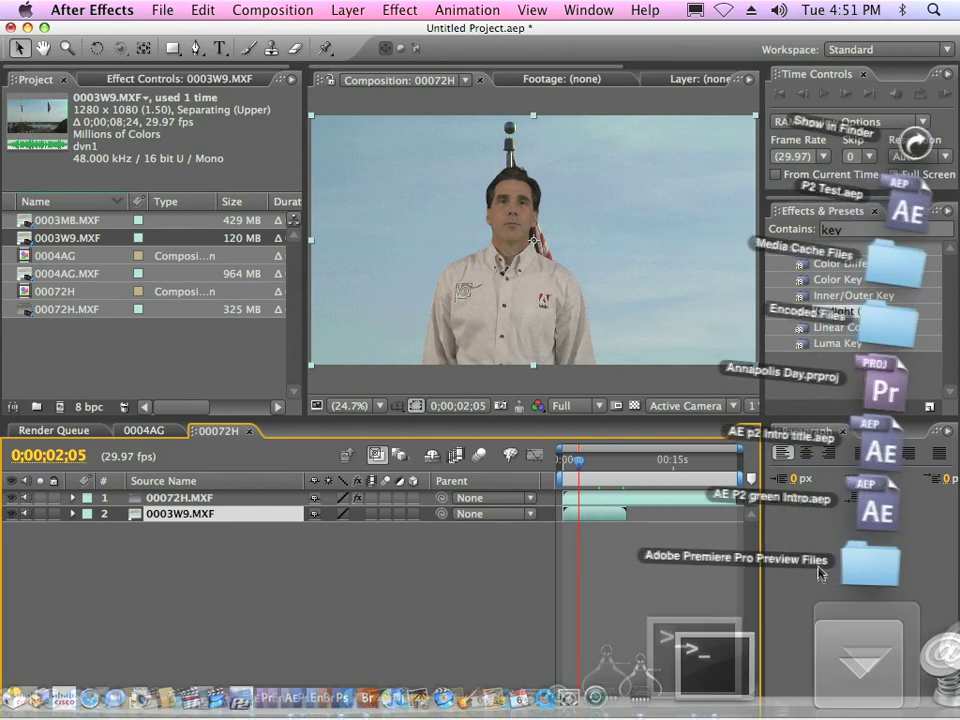
pyautogui.click(880, 390)
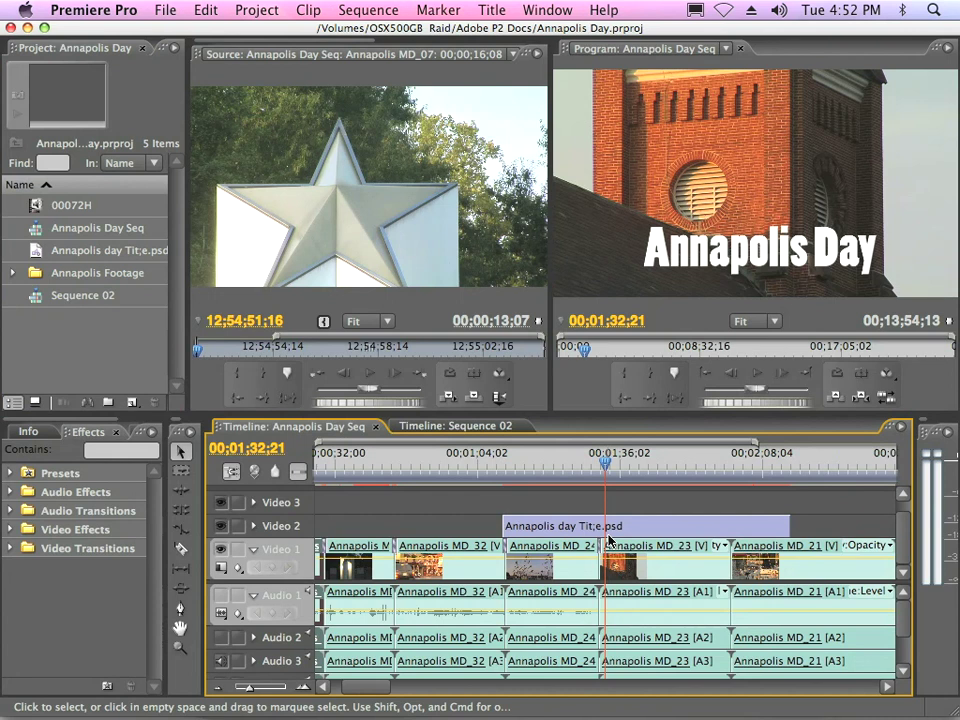
# - Move the last clip of the Annapolis Day Seq timeline onto Video 2 and place the playhead over it at 00;02;43;15
pyautogui.press('\\')
pyautogui.moveTo(772, 568); pyautogui.dragTo(408, 525)
pyautogui.click(407, 459)
# - Scale the Video 2 STEVENS clip down to a picture-in-picture and place it in the lower-right corner of the frame
pyautogui.click(694, 154)
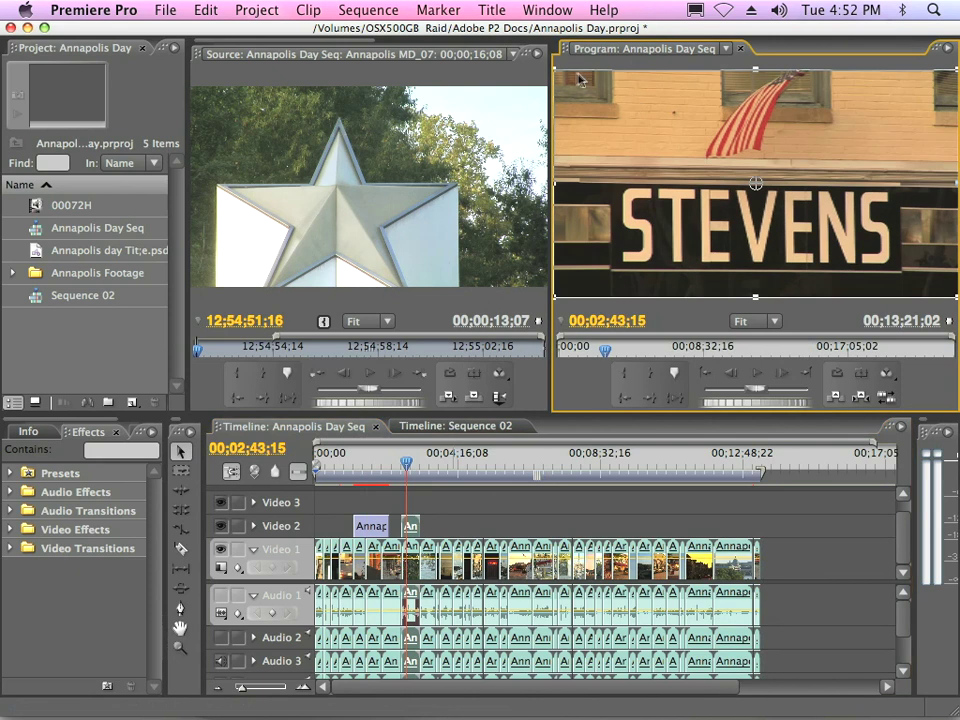
pyautogui.moveTo(558, 72); pyautogui.dragTo(688, 148)
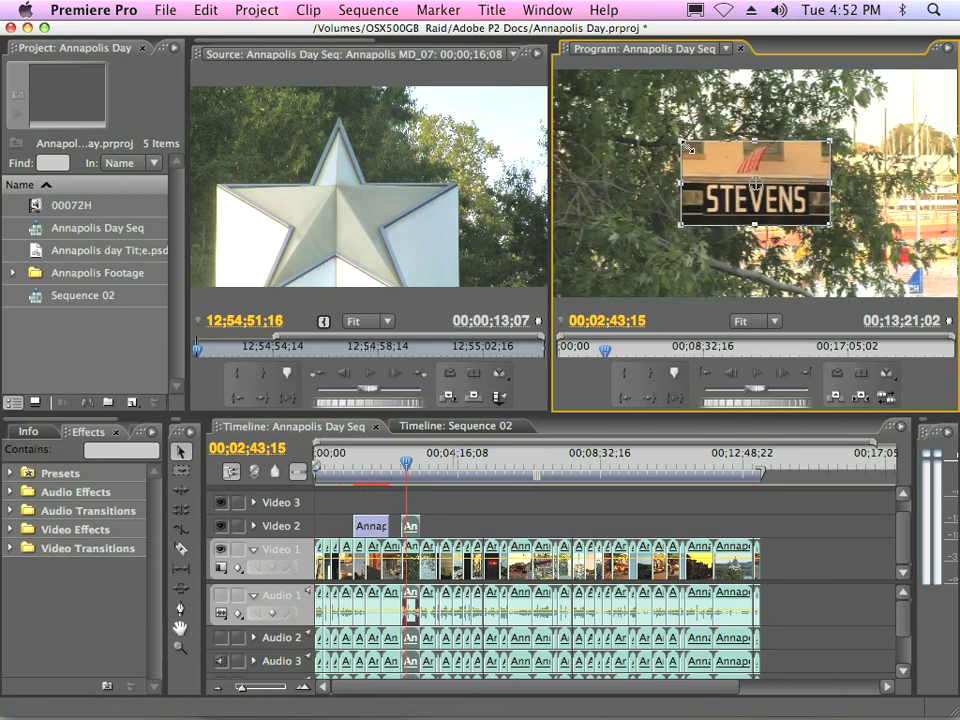
pyautogui.moveTo(741, 205); pyautogui.dragTo(864, 272)
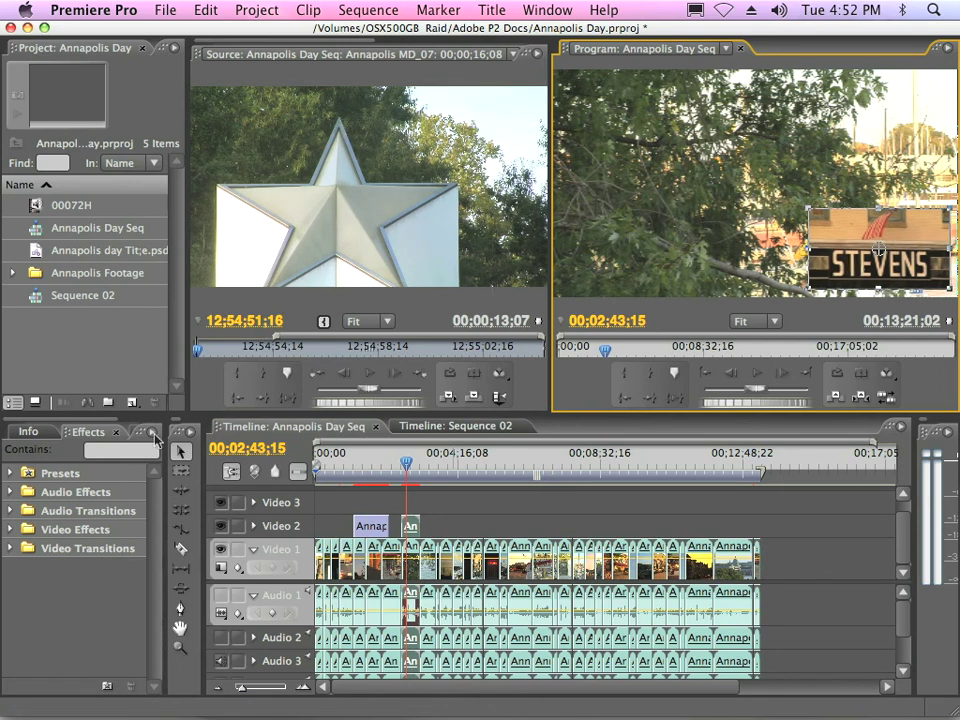
# - Find the Bevel Edges Thin preset and apply it to the picture-in-picture clip on Video 2
pyautogui.click(107, 451)
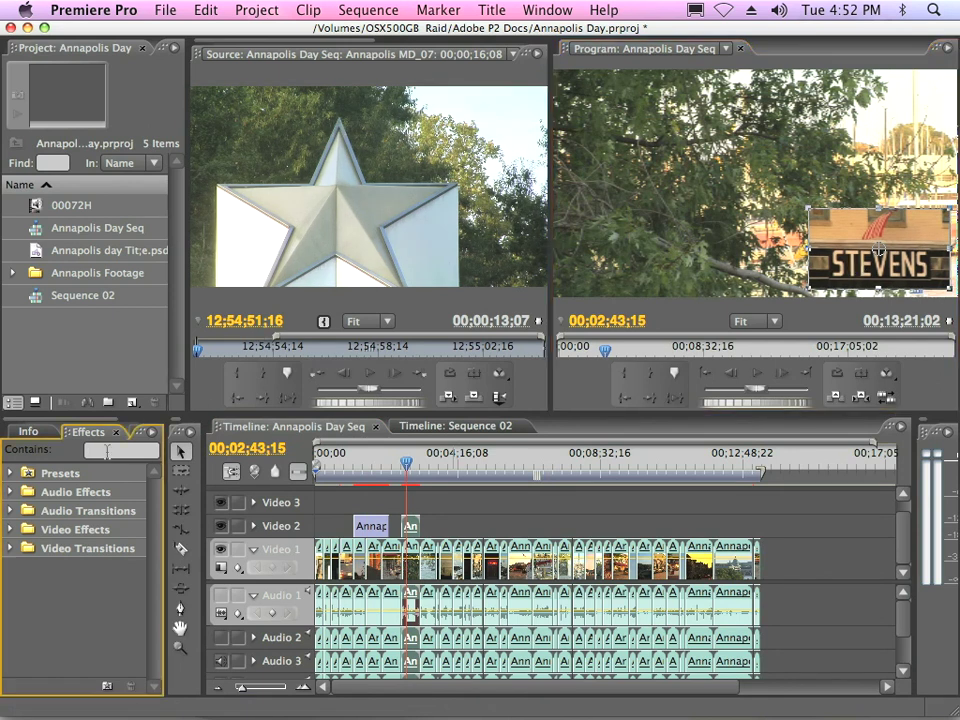
pyautogui.write('bev')
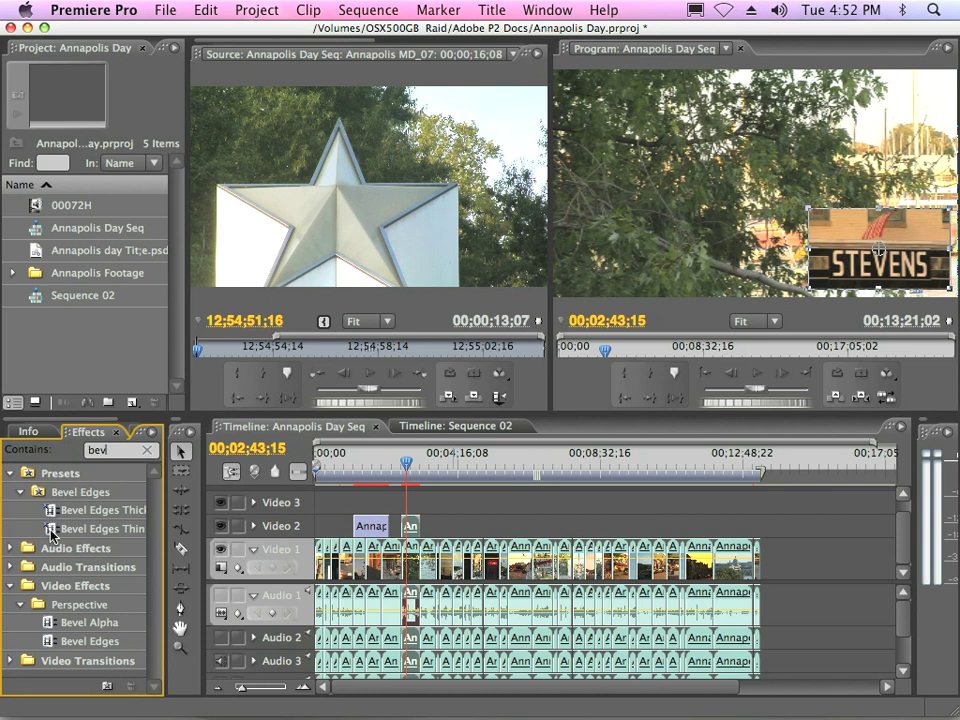
pyautogui.moveTo(60, 528); pyautogui.dragTo(410, 527)
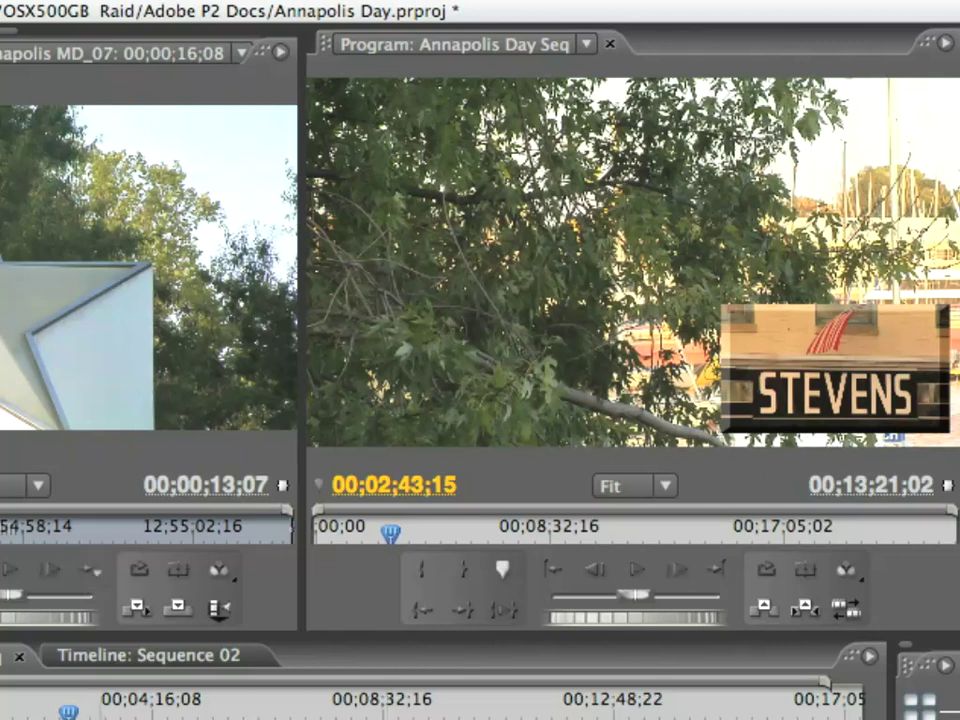
# - Play back the beveled picture-in-picture over the harbor footage
pyautogui.click(62, 712)
pyautogui.press('space')
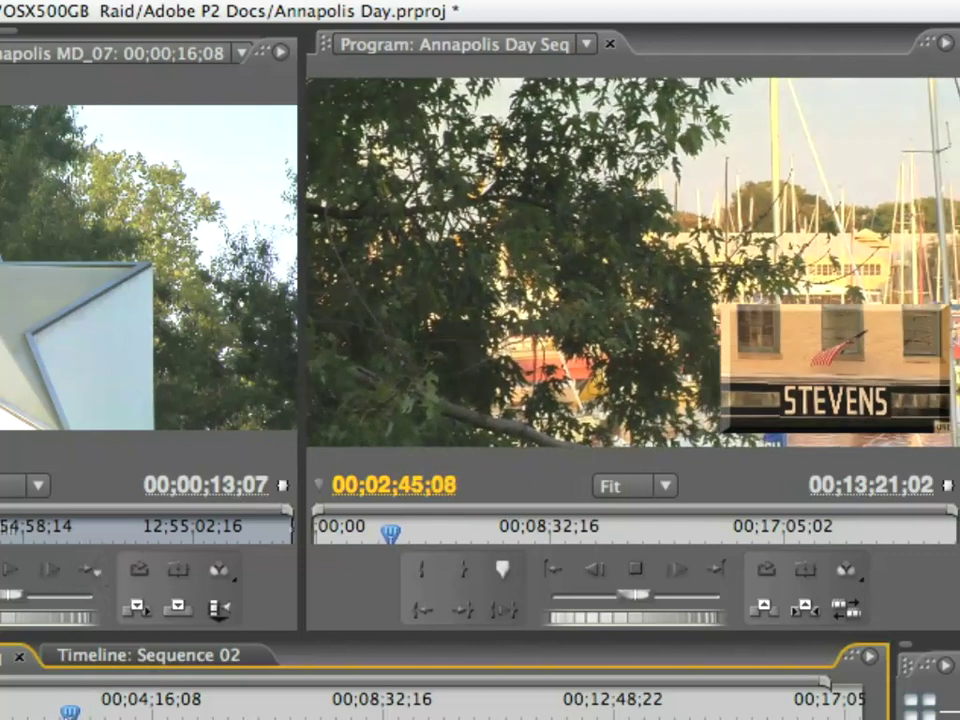
pyautogui.press('space')
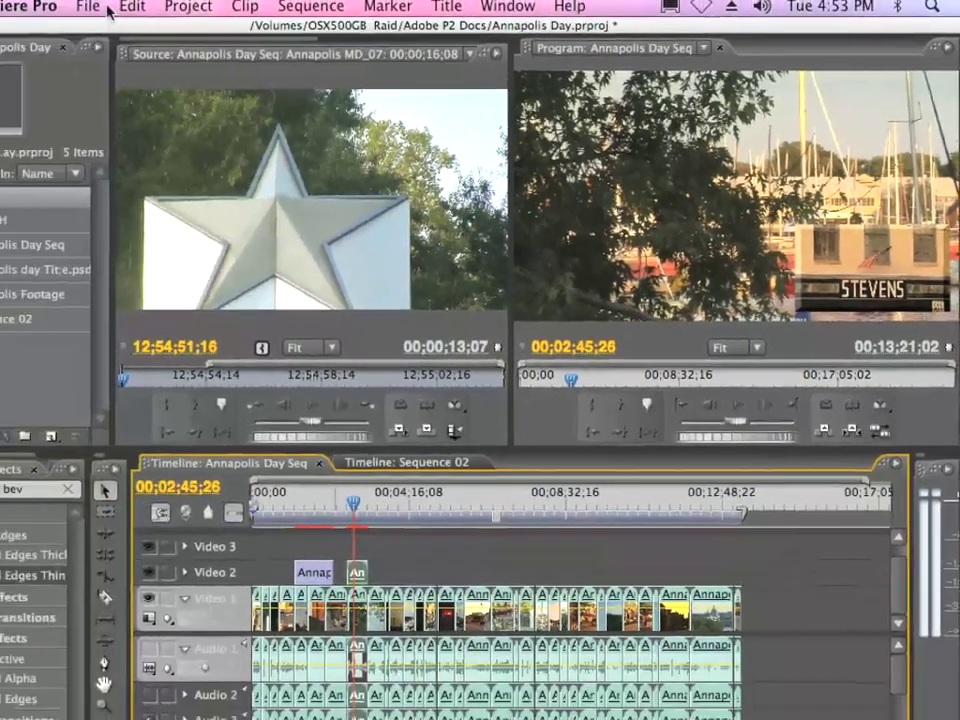
# - Save the Annapolis Day project, close it, and return to After Effects
pyautogui.click(167, 10)
pyautogui.click(184, 133)
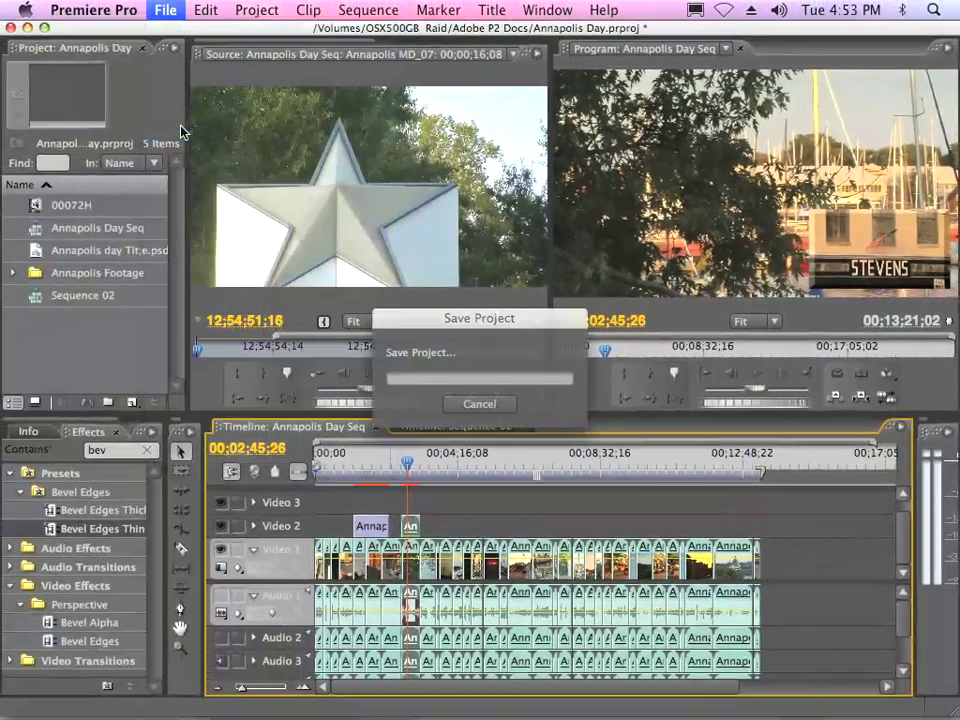
pyautogui.click(11, 28)
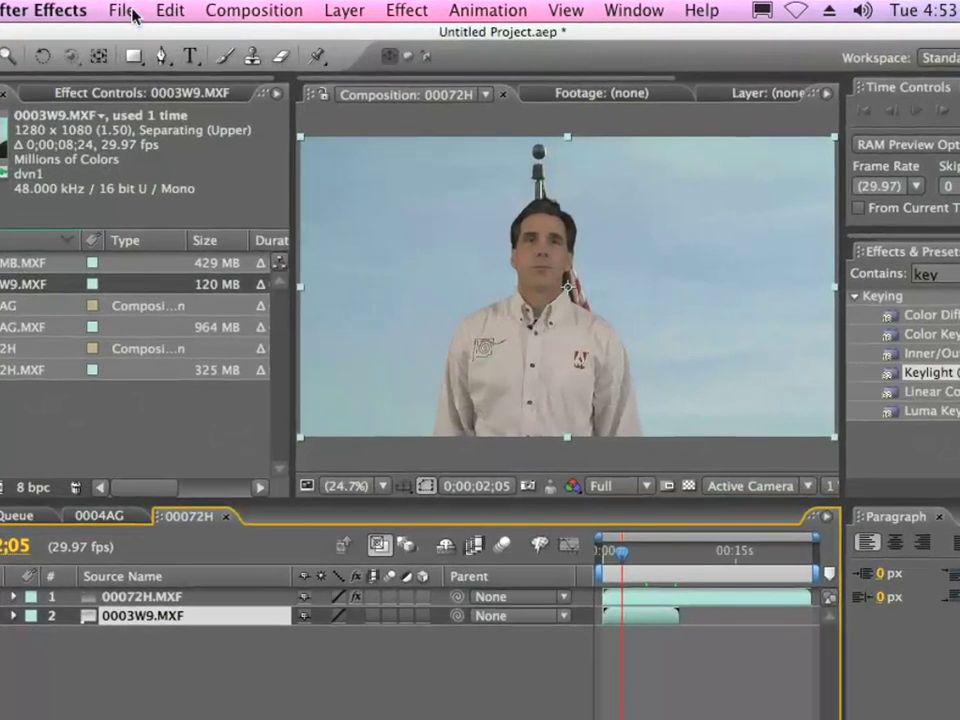
# - Choose Annapolis Day.prproj on the OSX500GB Raid drive as the file to import into the project
pyautogui.click(162, 10)
pyautogui.moveTo(229, 336)
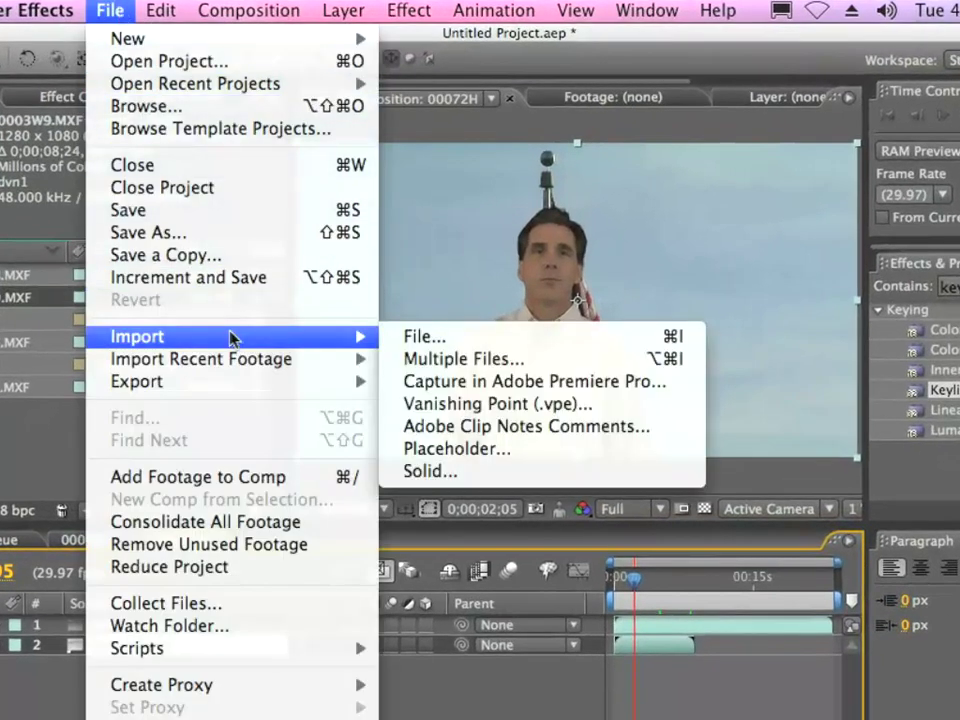
pyautogui.click(446, 340)
pyautogui.click(268, 260)
pyautogui.scroll(-3, 534, 167)
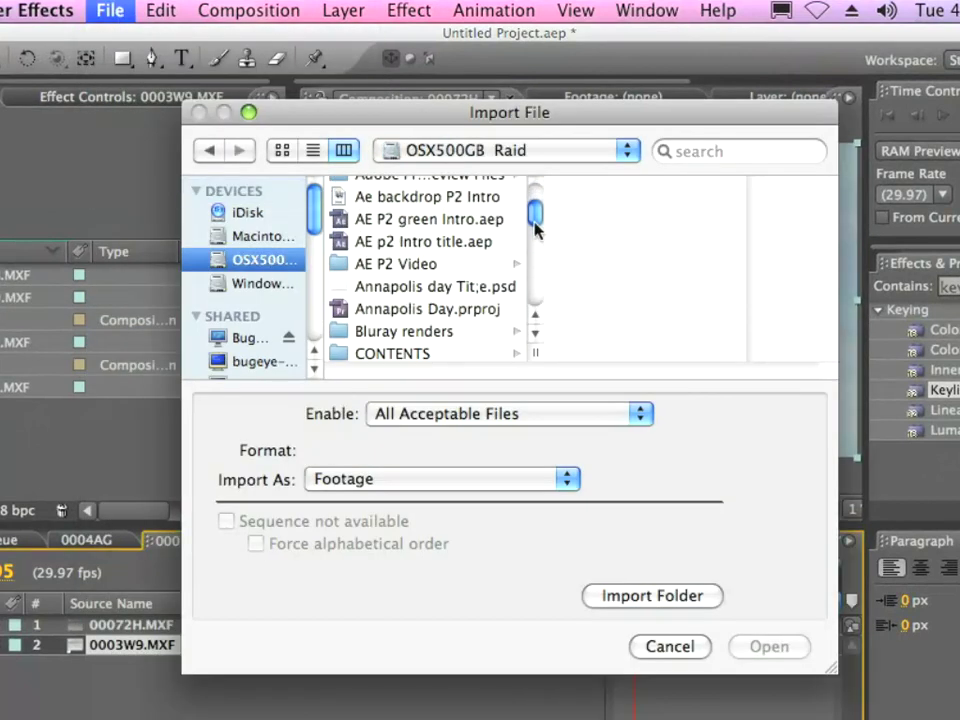
pyautogui.scroll(3, 534, 137)
pyautogui.click(446, 214)
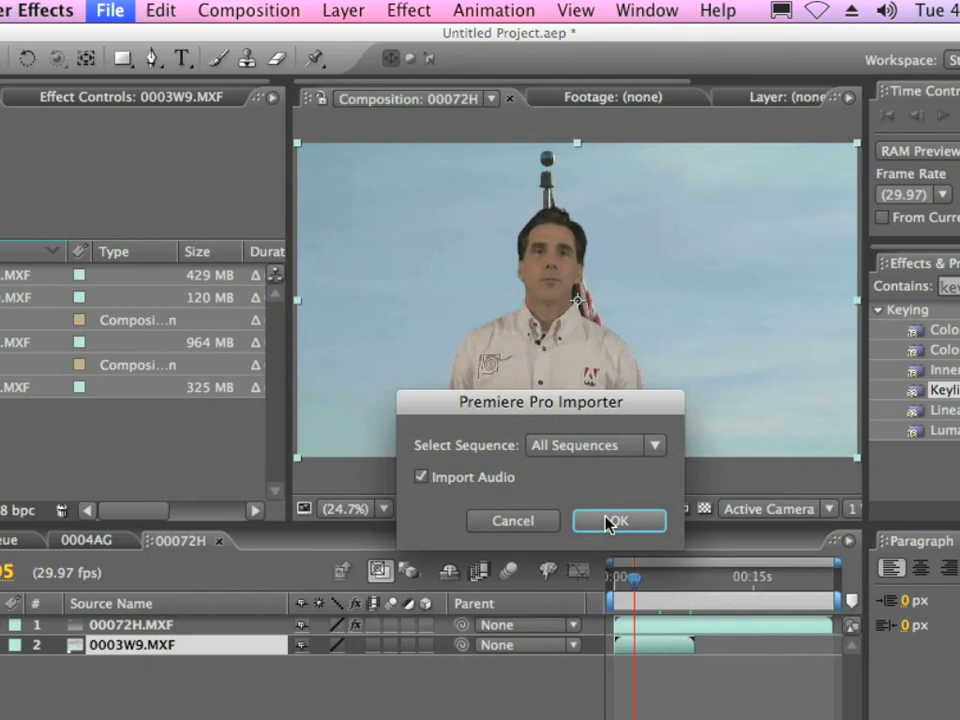
# - Import the Premiere Pro project with All Sequences selected and Import Audio enabled
pyautogui.click(643, 449)
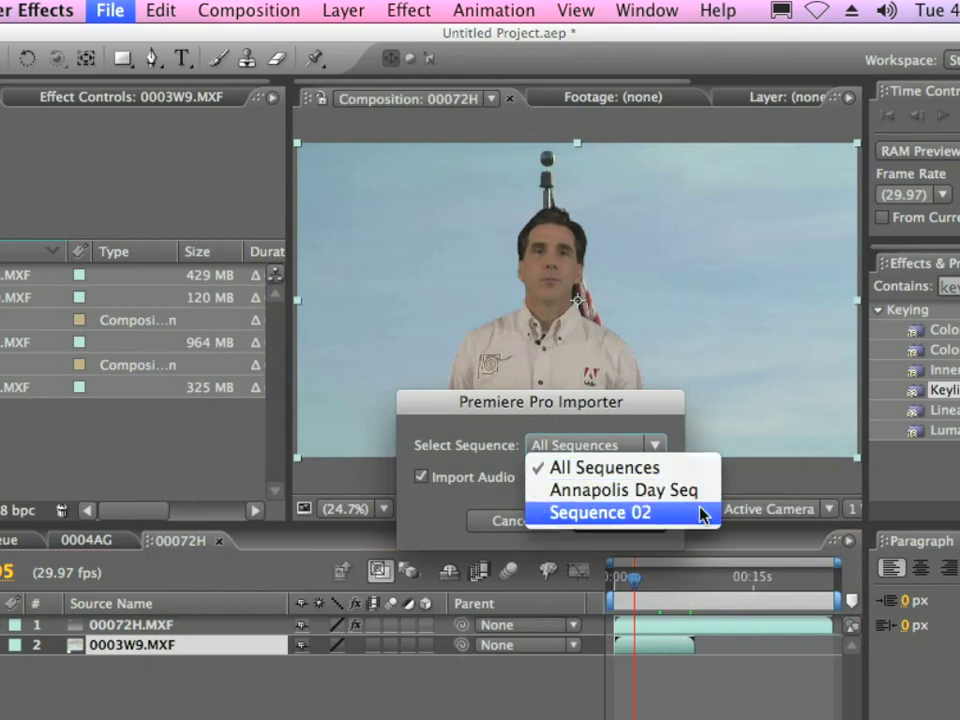
pyautogui.click(492, 455)
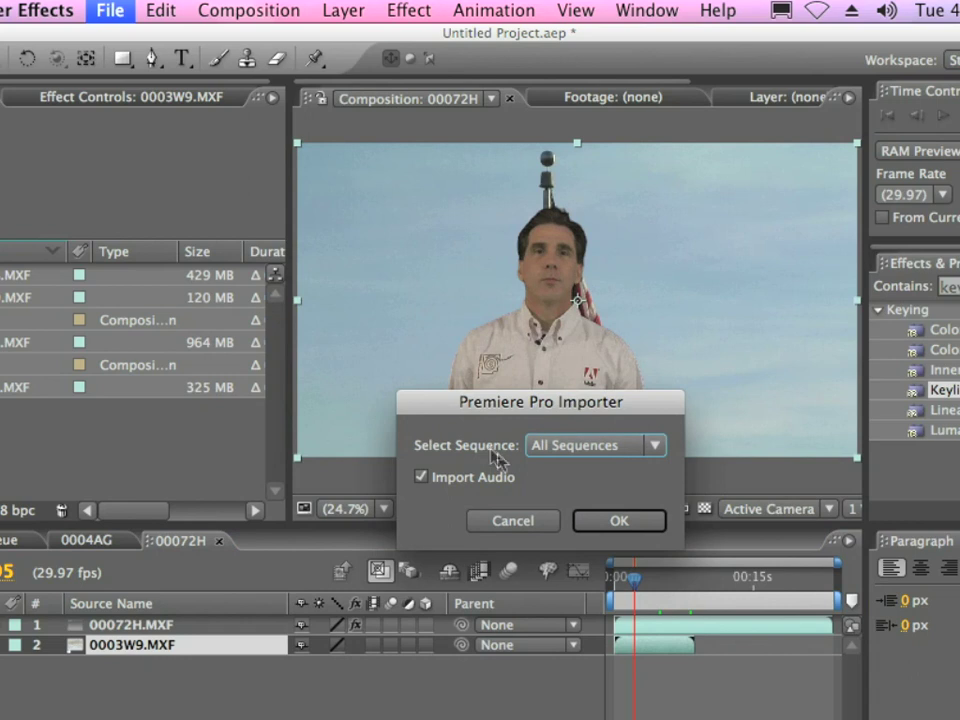
pyautogui.click(590, 520)
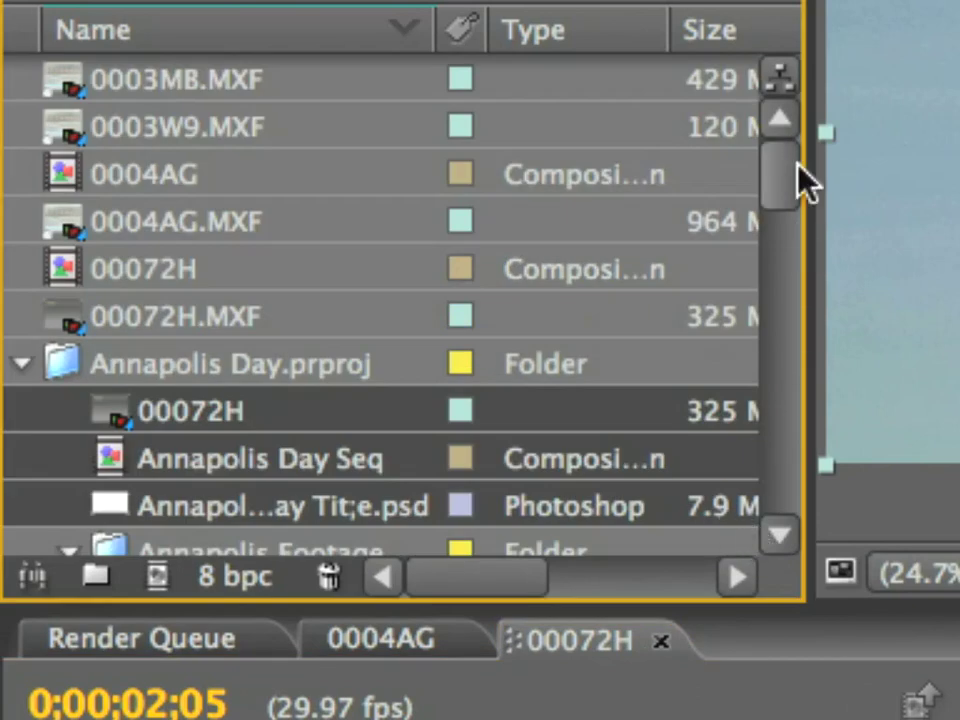
# - Collapse the imported Annapolis Footage folder and open the Annapolis Day Seq composition
pyautogui.moveTo(798, 165); pyautogui.dragTo(798, 222)
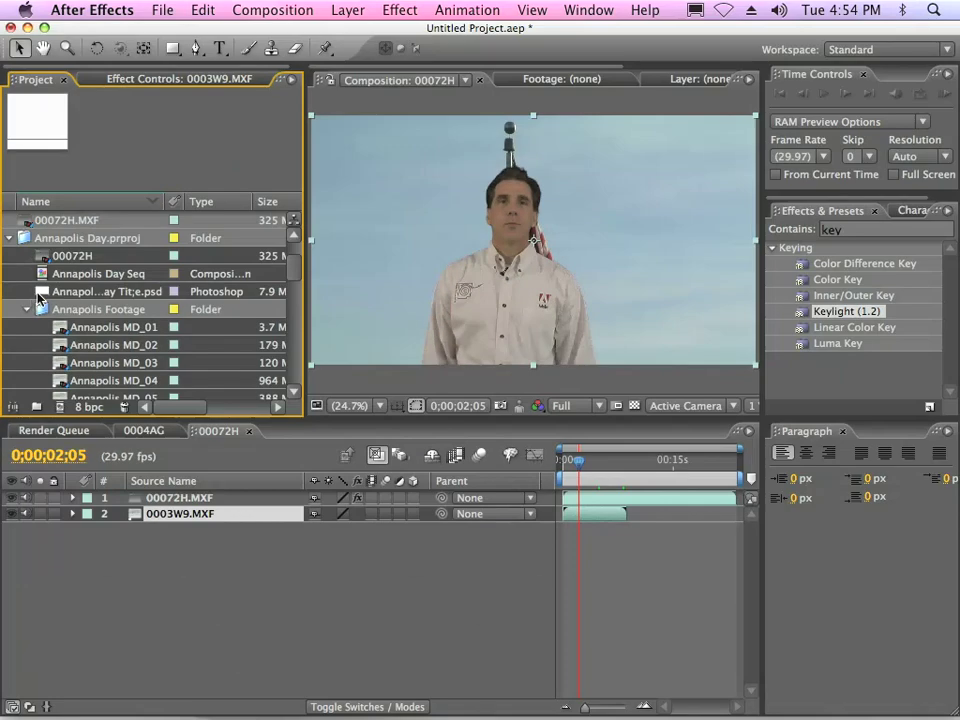
pyautogui.click(26, 313)
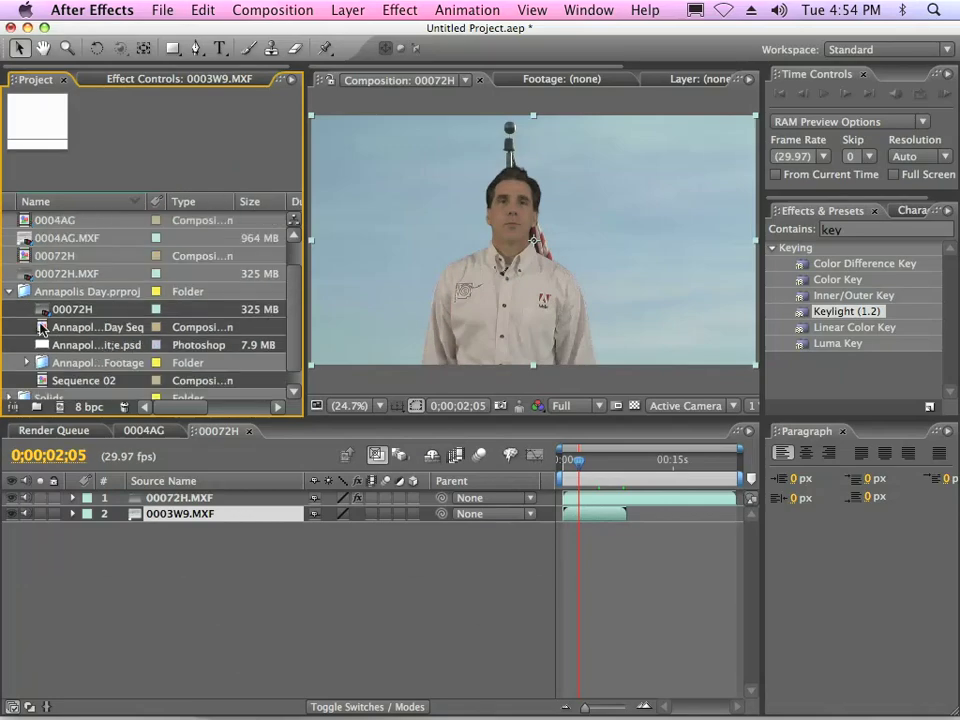
pyautogui.click(58, 258)
pyautogui.click(46, 328)
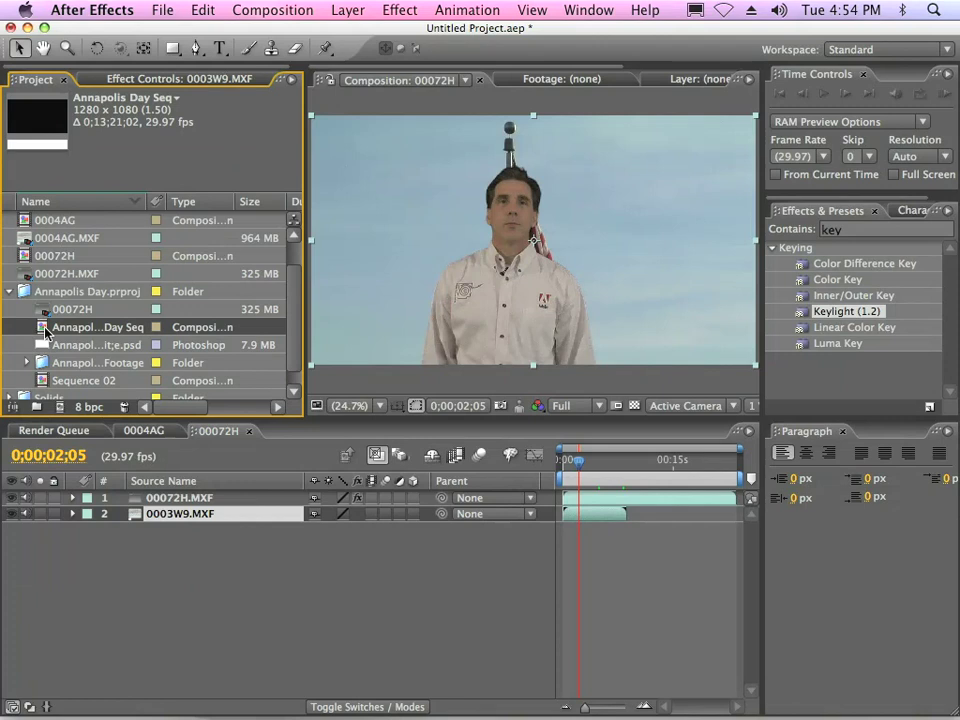
pyautogui.doubleClick(46, 328)
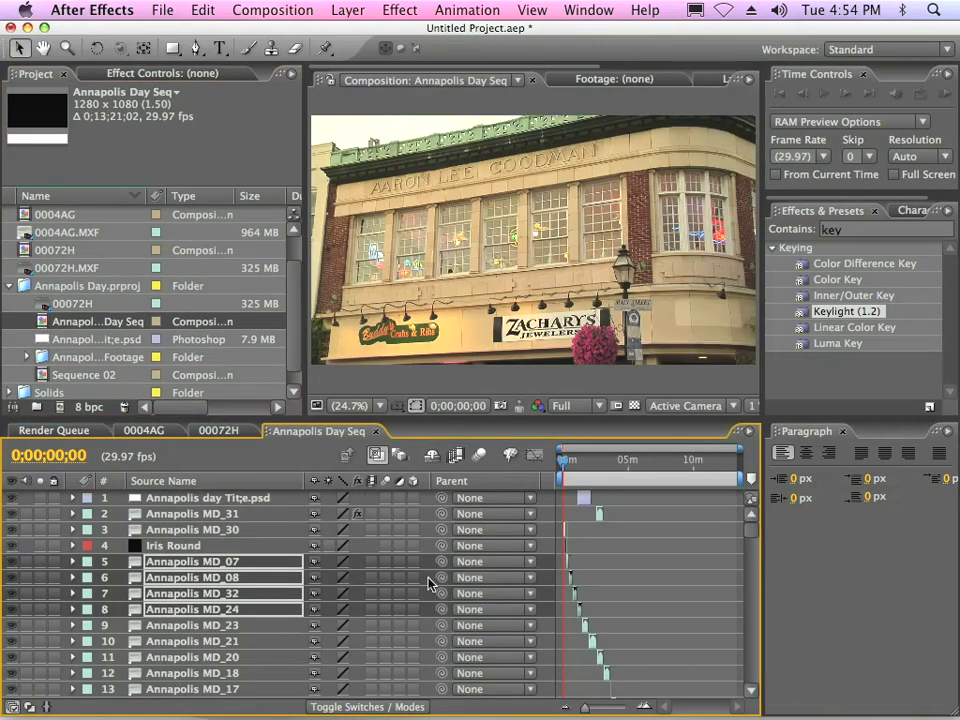
# - Review the imported title, opening shots and picture-in-picture by moving through the Annapolis Day Seq timeline to 0;02;41;00
pyautogui.click(584, 484)
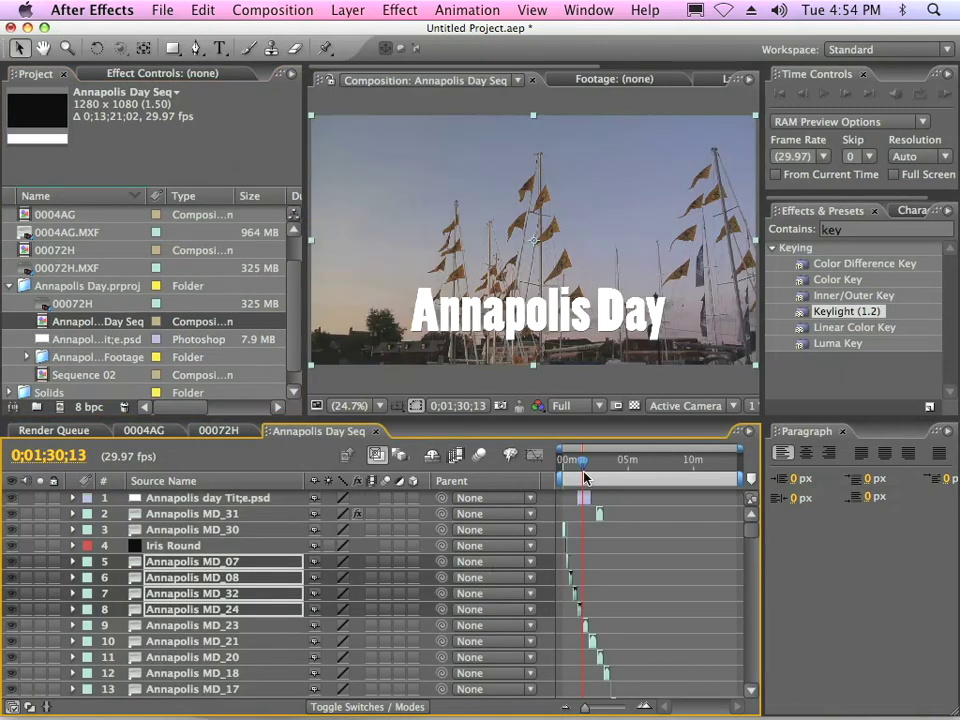
pyautogui.moveTo(584, 462); pyautogui.dragTo(564, 461)
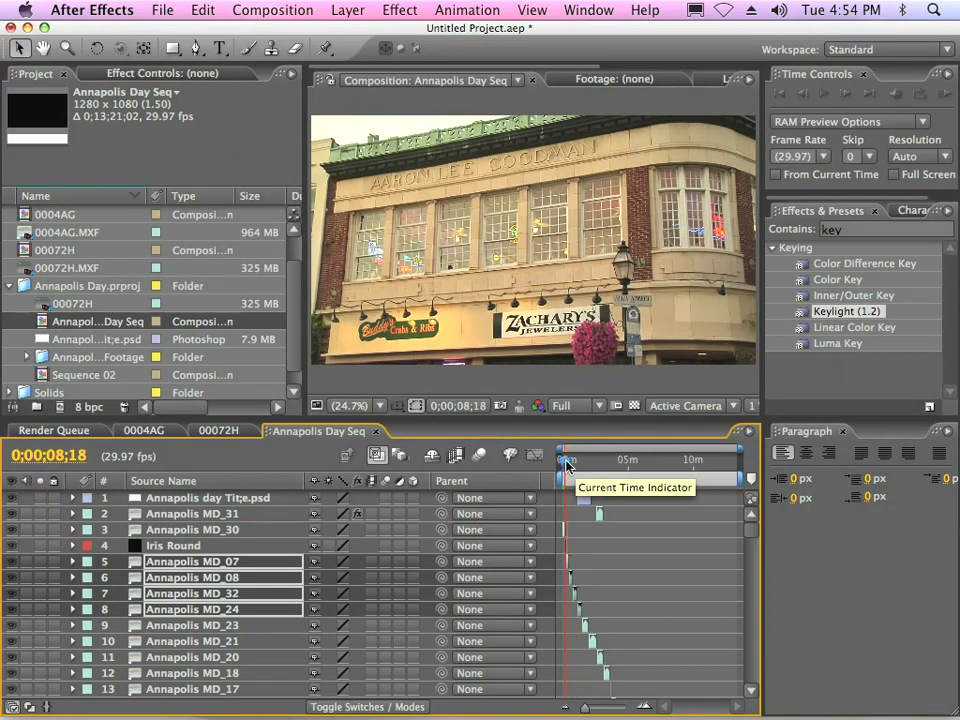
pyautogui.moveTo(737, 451)
pyautogui.mouseDown()
pyautogui.moveTo(570, 443)
pyautogui.moveTo(745, 451)
pyautogui.mouseUp()
pyautogui.click(676, 461)
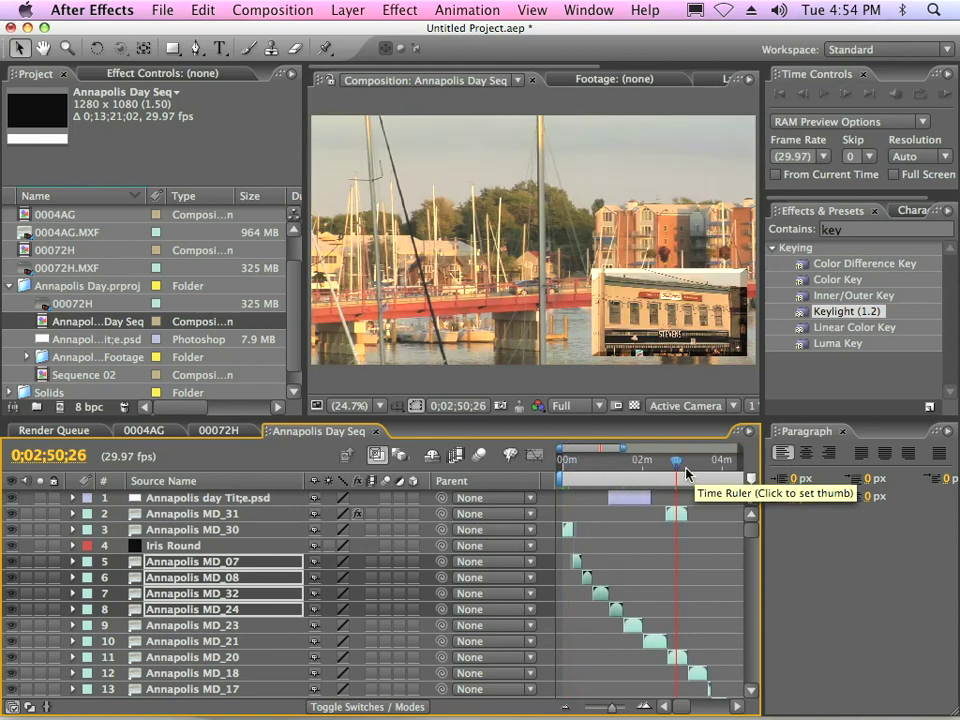
pyautogui.moveTo(677, 461); pyautogui.dragTo(670, 461)
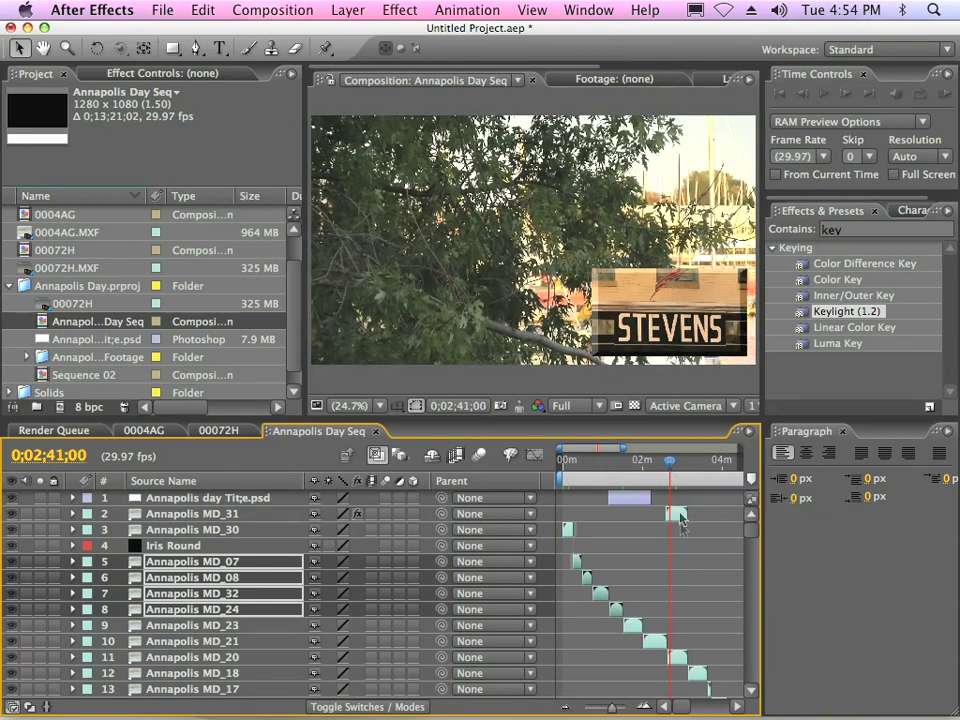
# - Expand the Annapolis MD_31 layer's effects and examine the imported Bevel Edges effect at 0;02;39;18
pyautogui.click(677, 513)
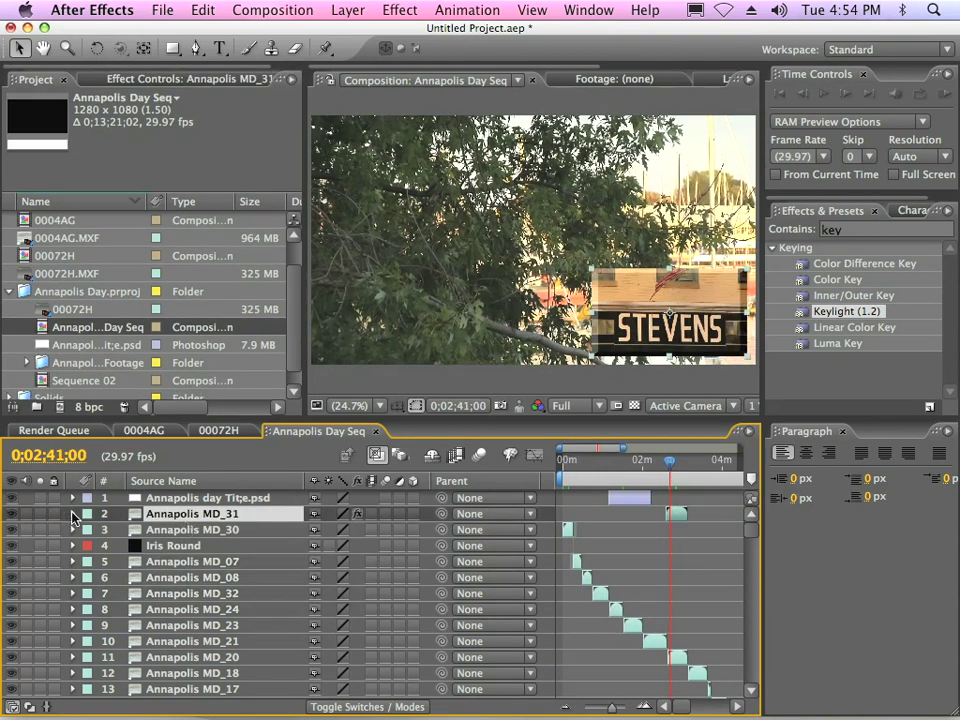
pyautogui.click(72, 513)
pyautogui.click(88, 529)
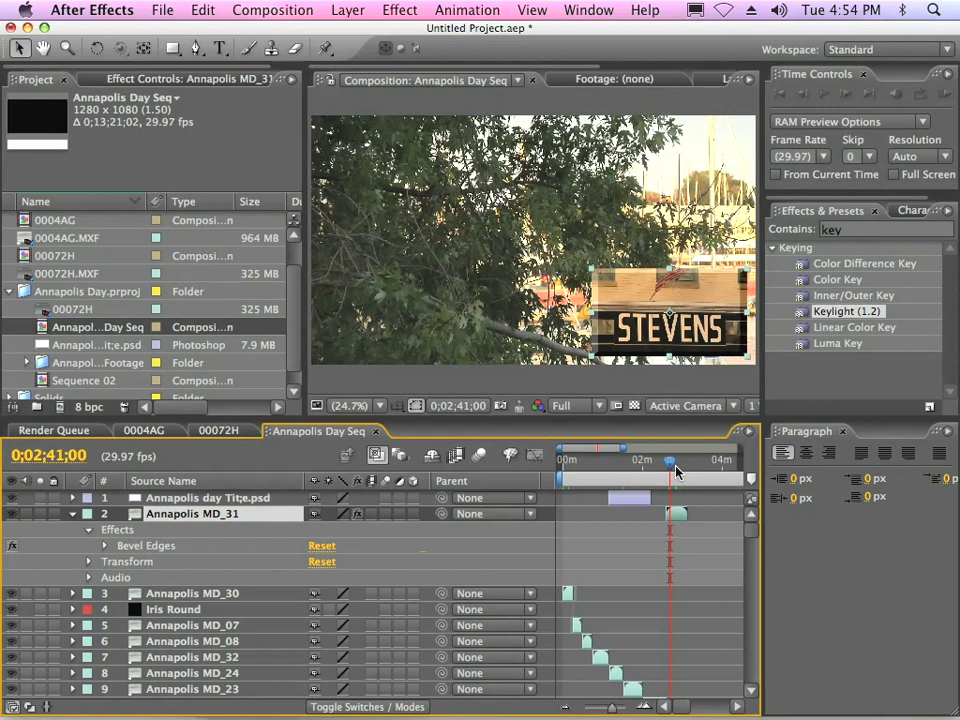
pyautogui.moveTo(668, 462); pyautogui.dragTo(669, 465)
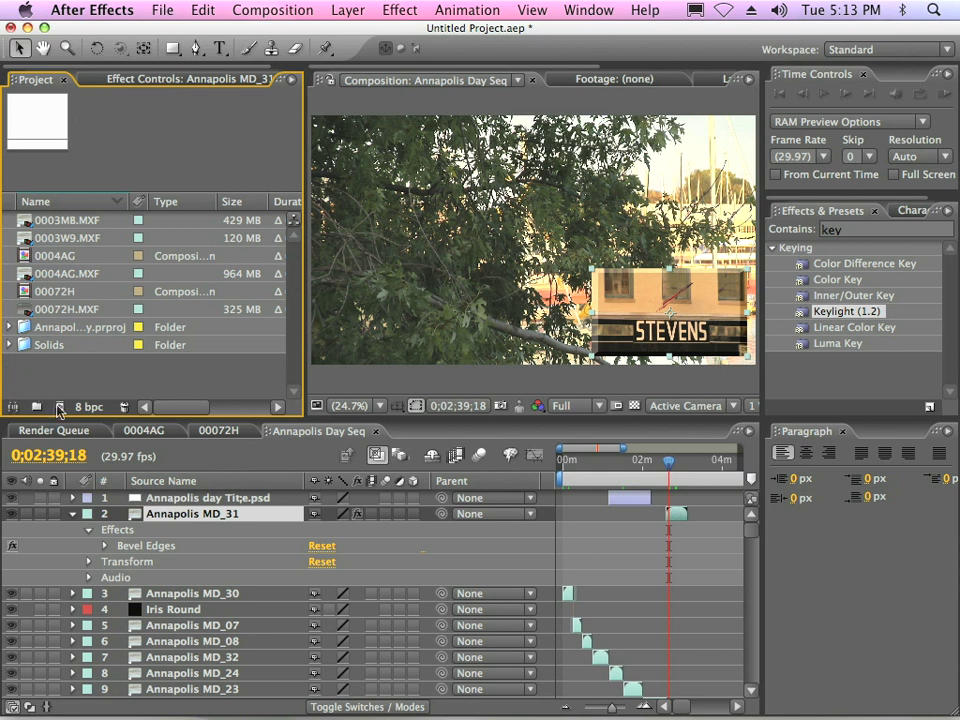
# - Create a new composition with the DVCPRO HD 1080 29.97 preset and a duration of 0;13;10;10
pyautogui.press('super+n')
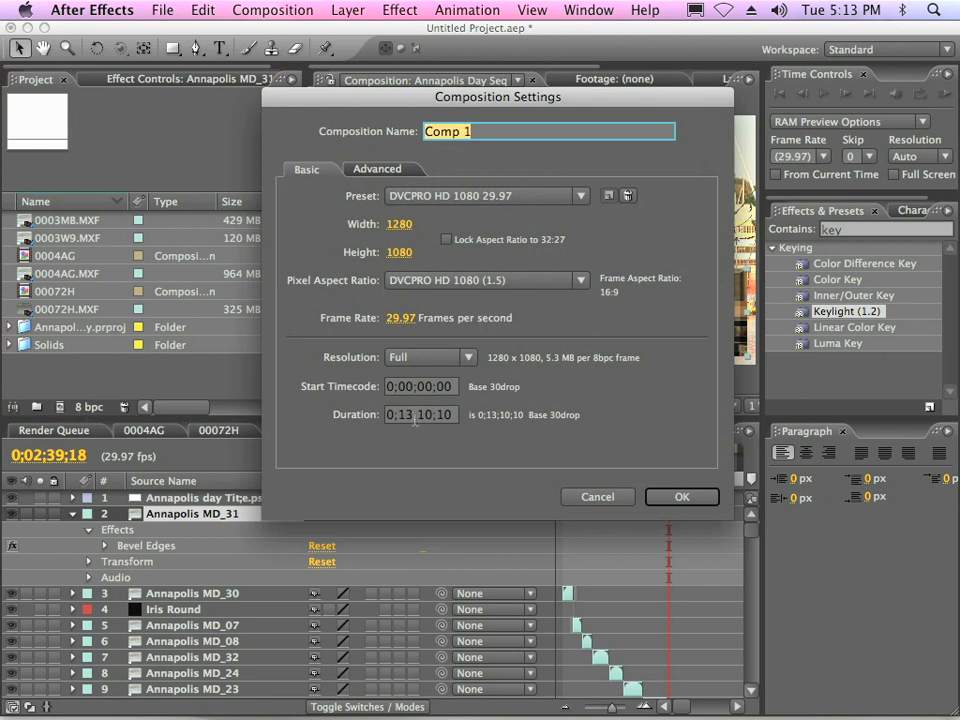
pyautogui.click(682, 497)
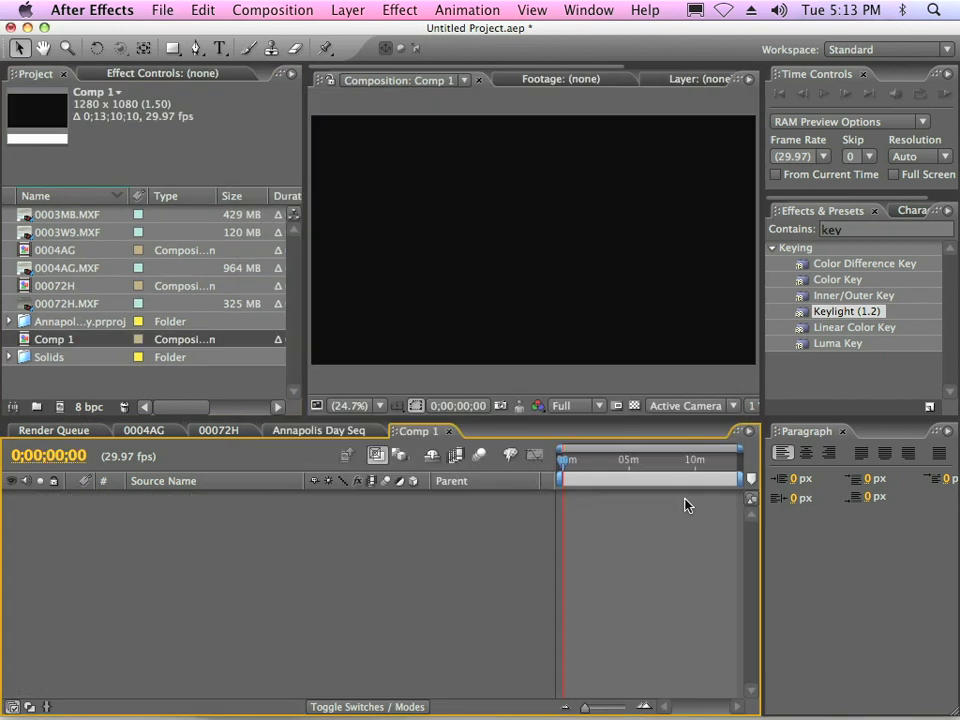
# - Expand the Annapolis Day.prproj folder, add Annapolis Day Seq to Comp 1, and move the current time to 0;06;56;12
pyautogui.click(8, 321)
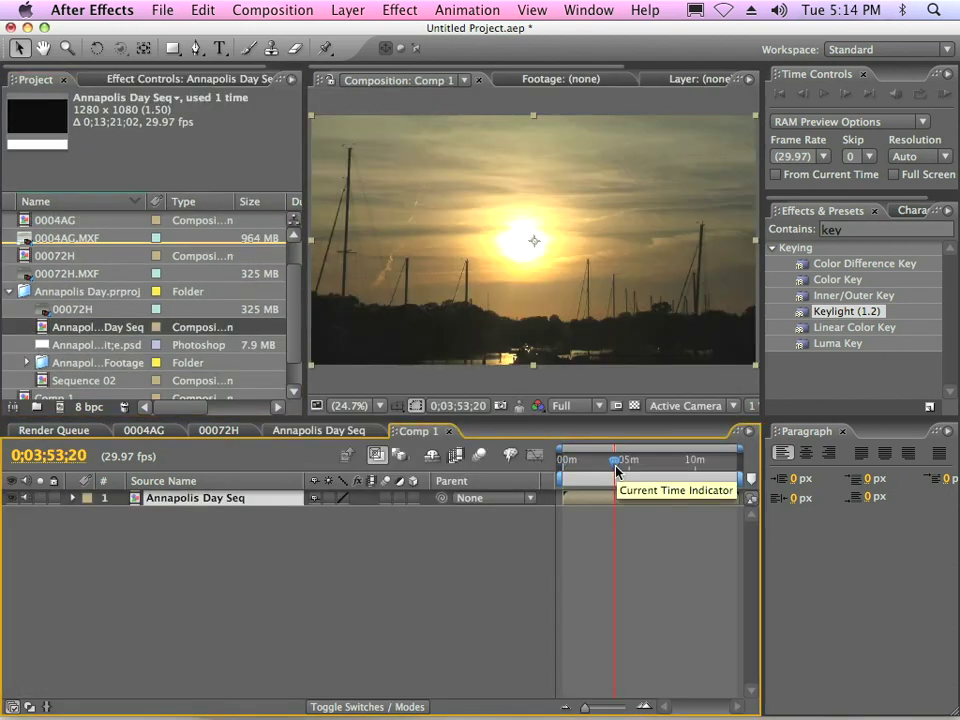
pyautogui.moveTo(616, 467); pyautogui.dragTo(654, 462)
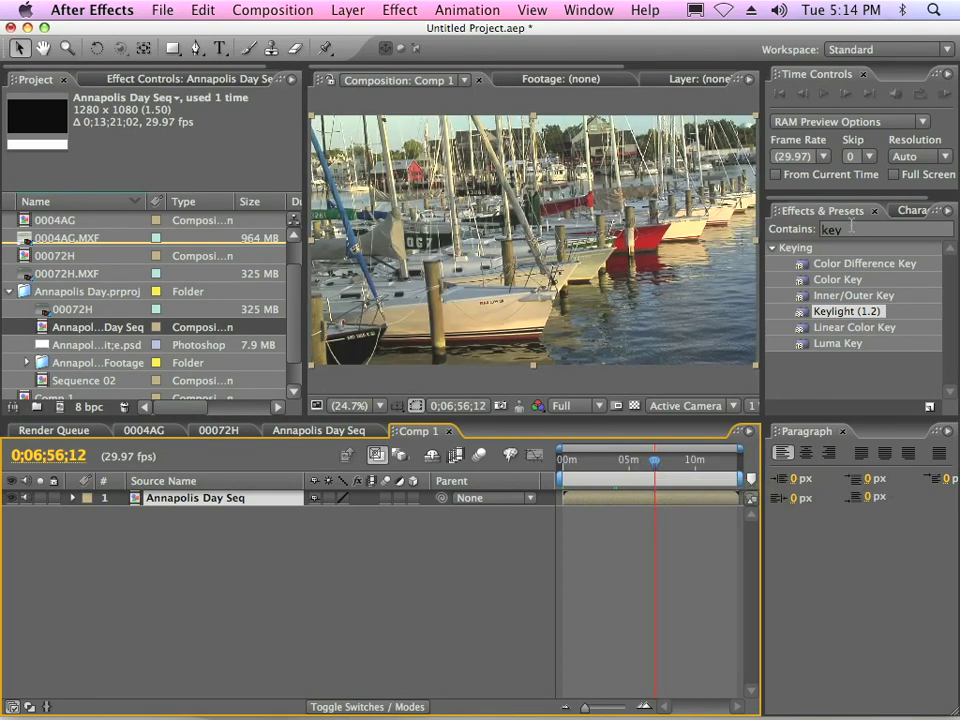
# - Search the effects for "snow" and apply CC Snow to the Annapolis Day Seq layer
pyautogui.doubleClick(835, 229)
pyautogui.write('sn')
pyautogui.write('ow')
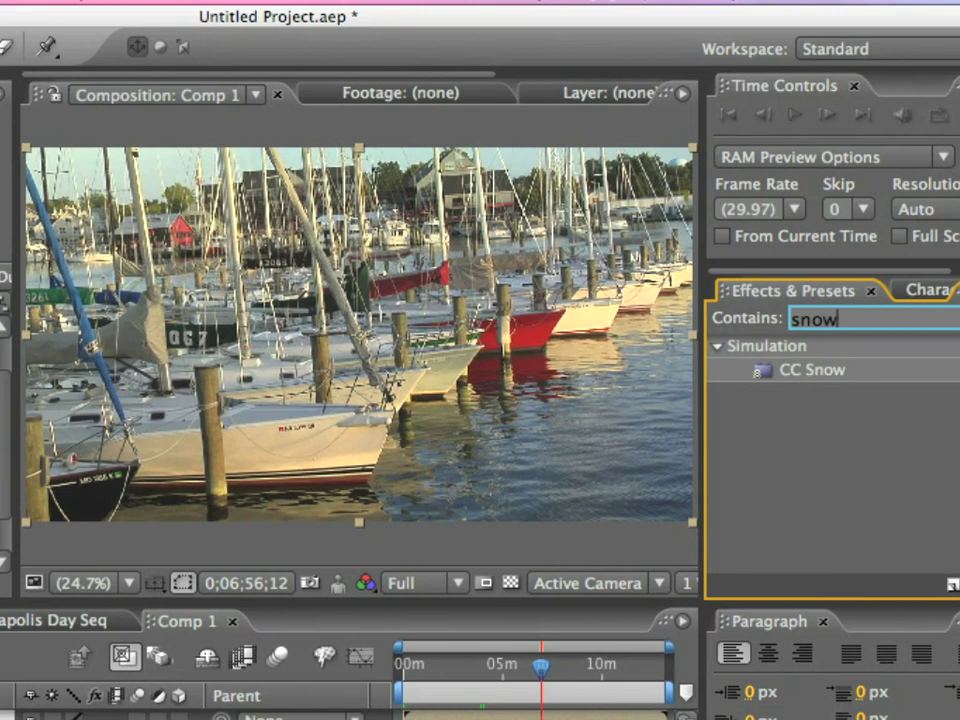
pyautogui.moveTo(782, 362); pyautogui.dragTo(575, 365)
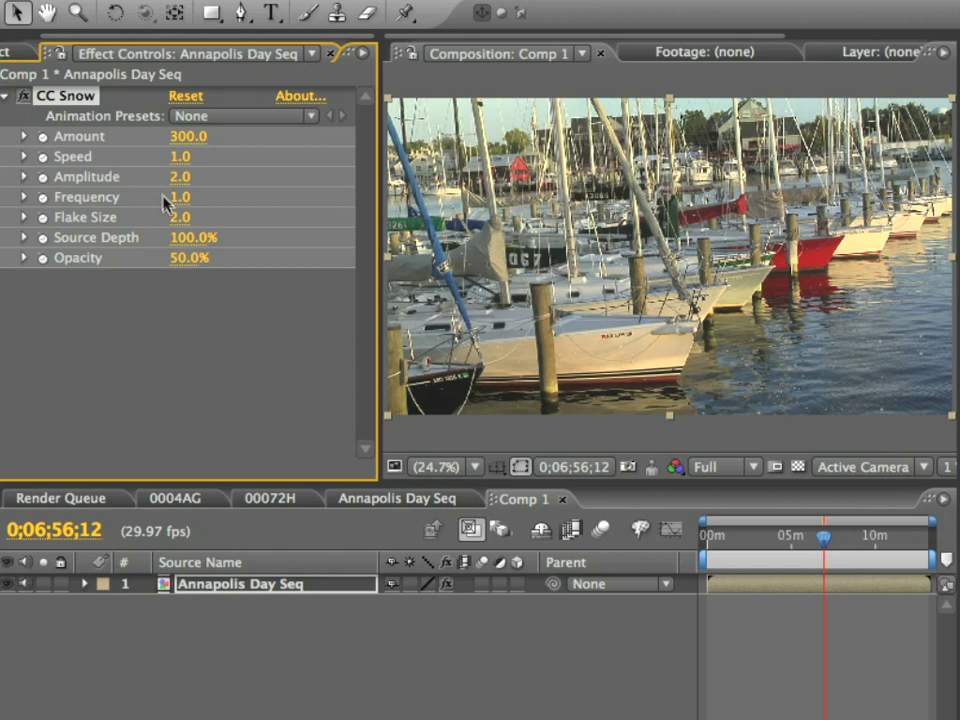
# - Set CC Snow's Flake Size to 9.8 and preview the snow over the harbor and at 0;09;20;27
pyautogui.moveTo(176, 226); pyautogui.dragTo(274, 216)
pyautogui.press('space')
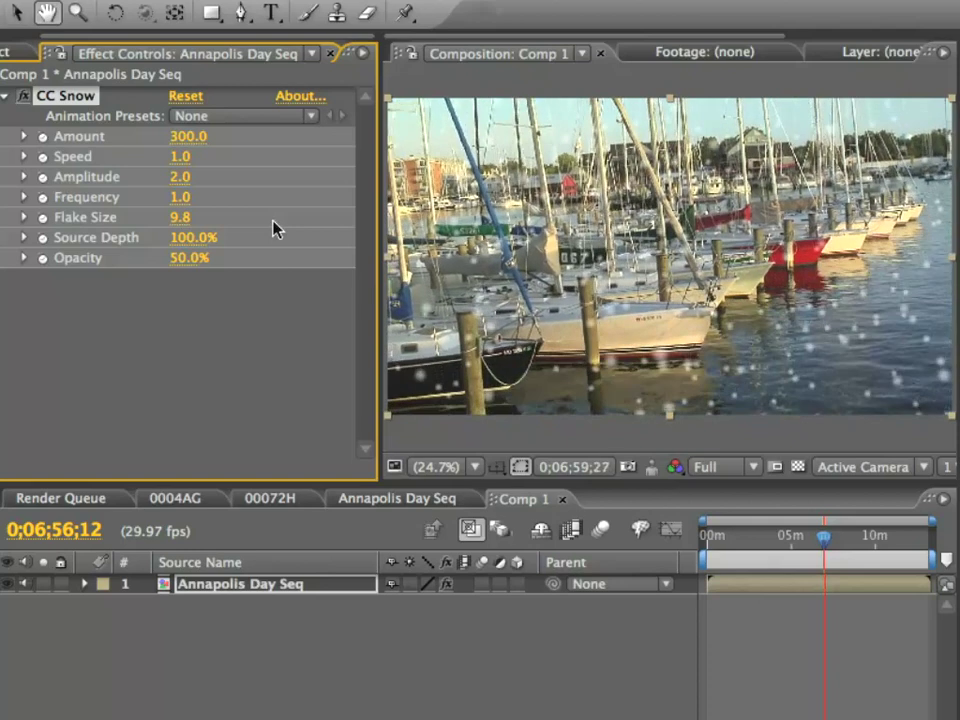
pyautogui.moveTo(828, 541); pyautogui.dragTo(866, 548)
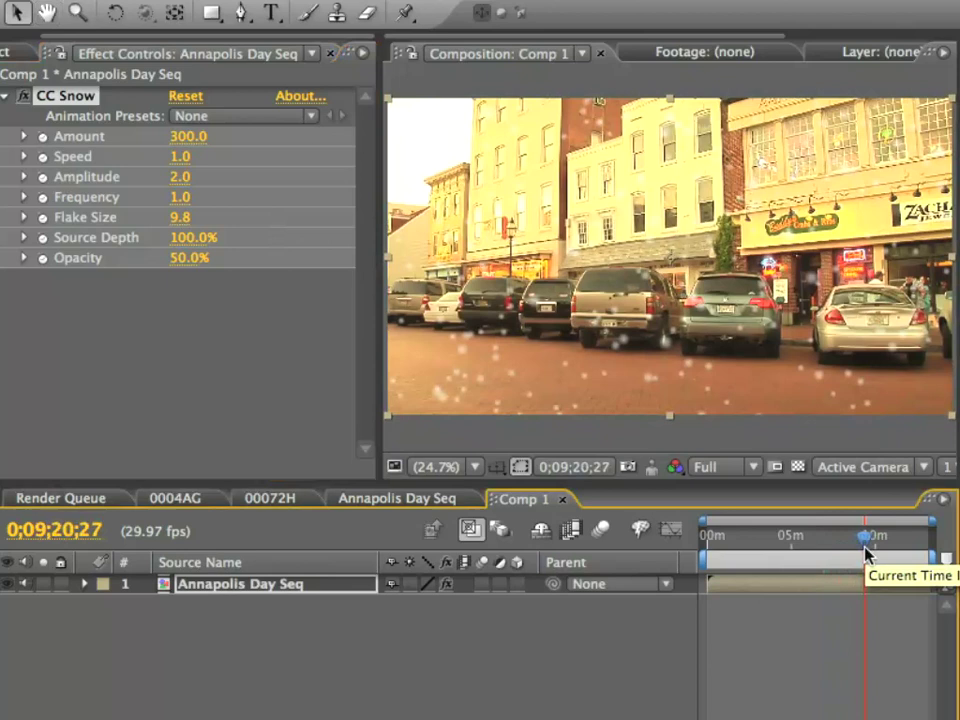
pyautogui.press('space')
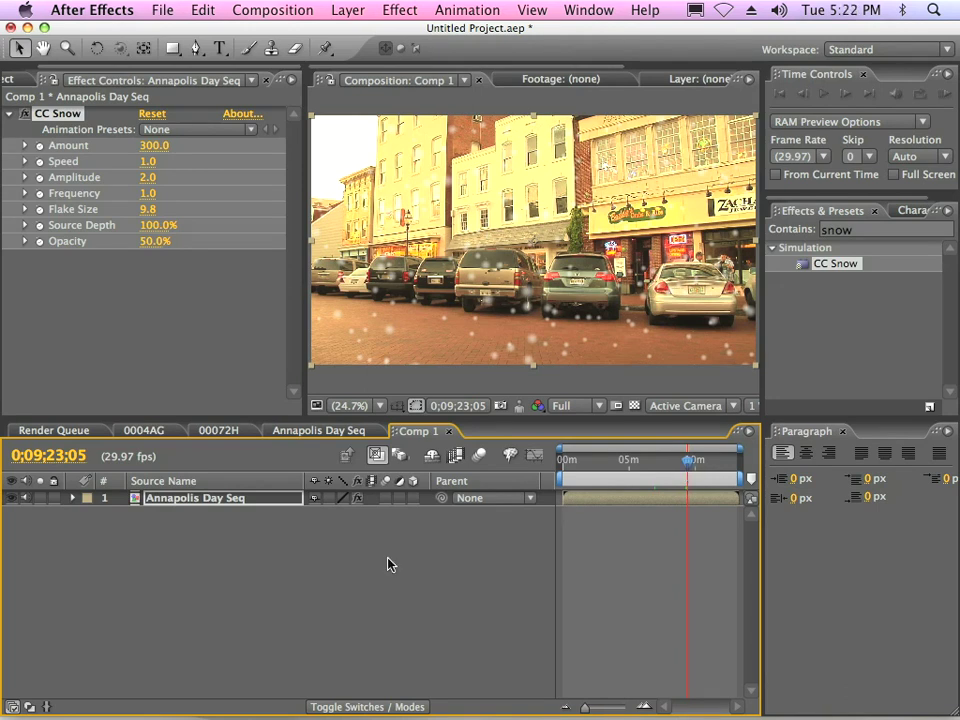
# - Return to the project items, collapse the Annapolis Day.prproj folder, and select the 0004AG composition
pyautogui.click(8, 80)
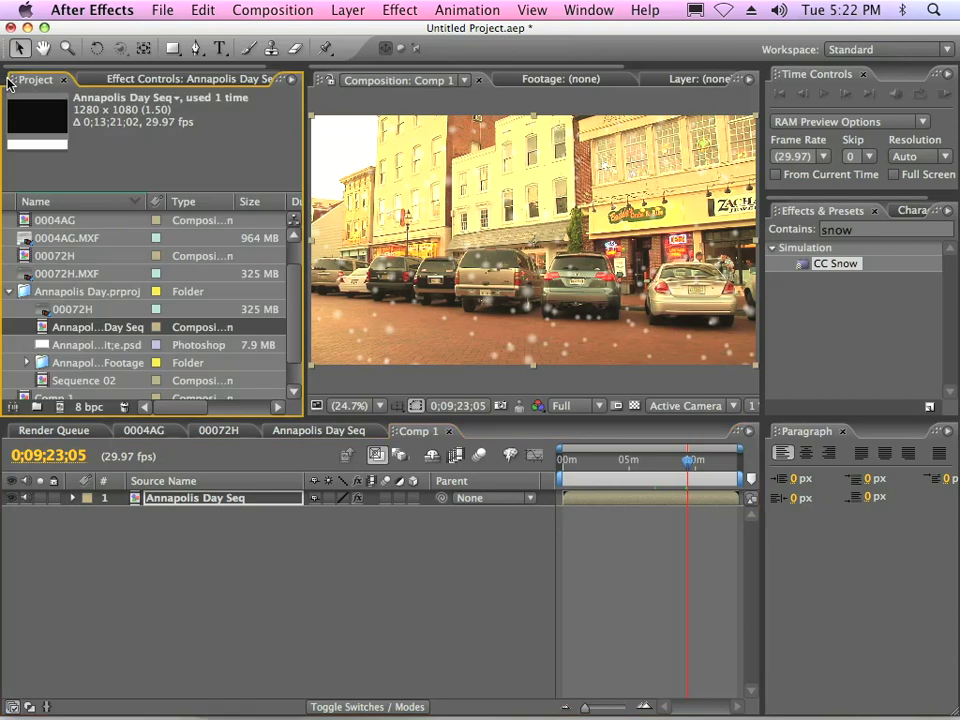
pyautogui.click(9, 292)
pyautogui.click(32, 256)
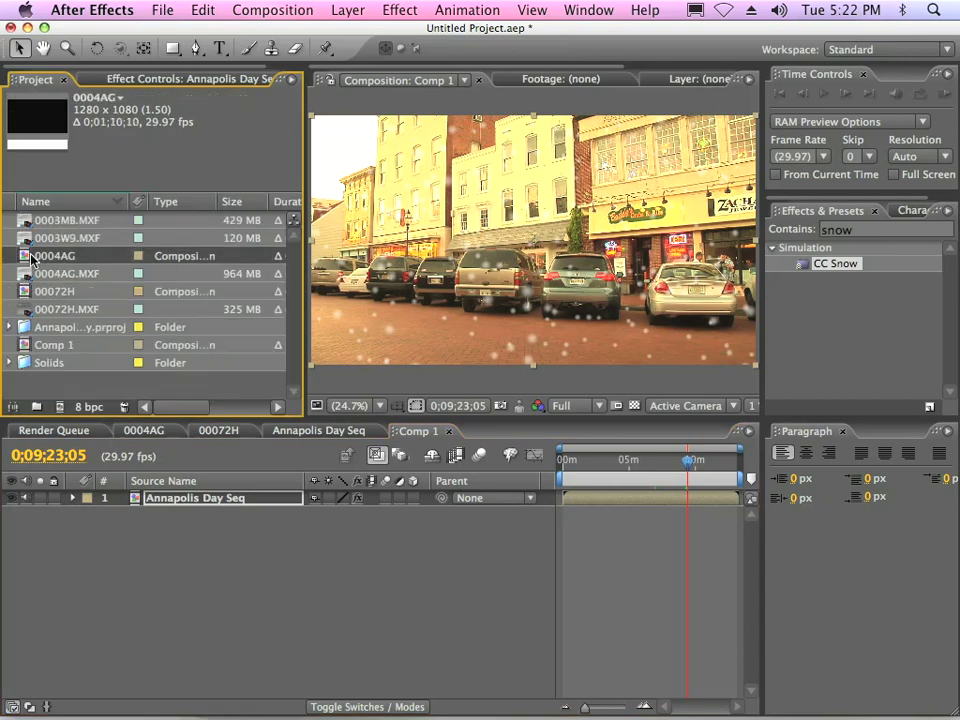
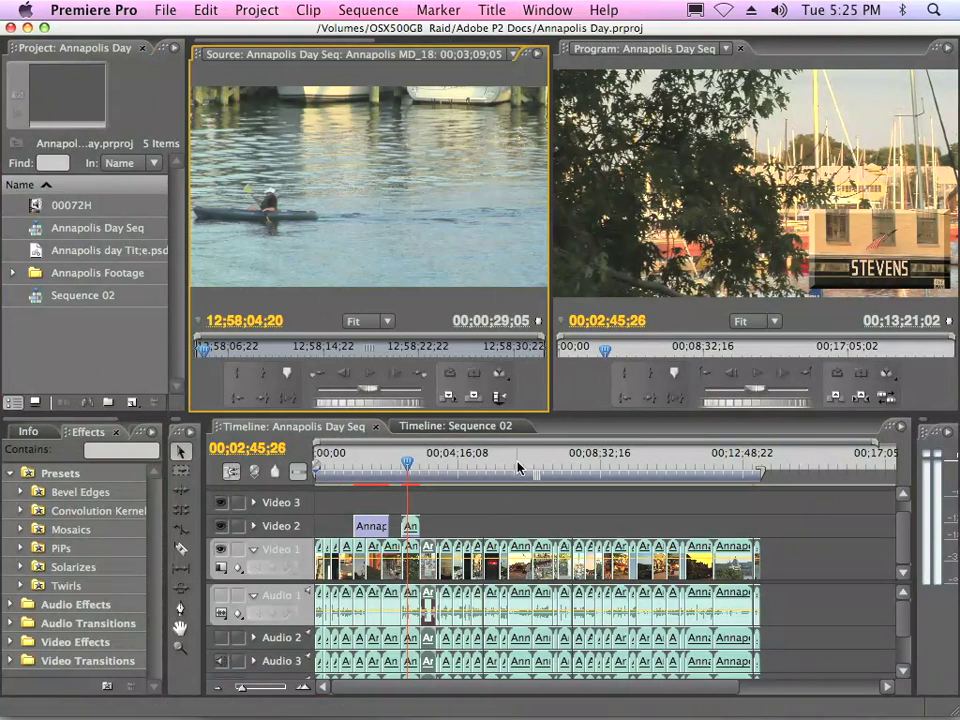
# - Move Premiere Pro's Annapolis Day Seq playhead to 00;06;36;05 and switch back to After Effects
pyautogui.moveTo(535, 465); pyautogui.dragTo(535, 463)
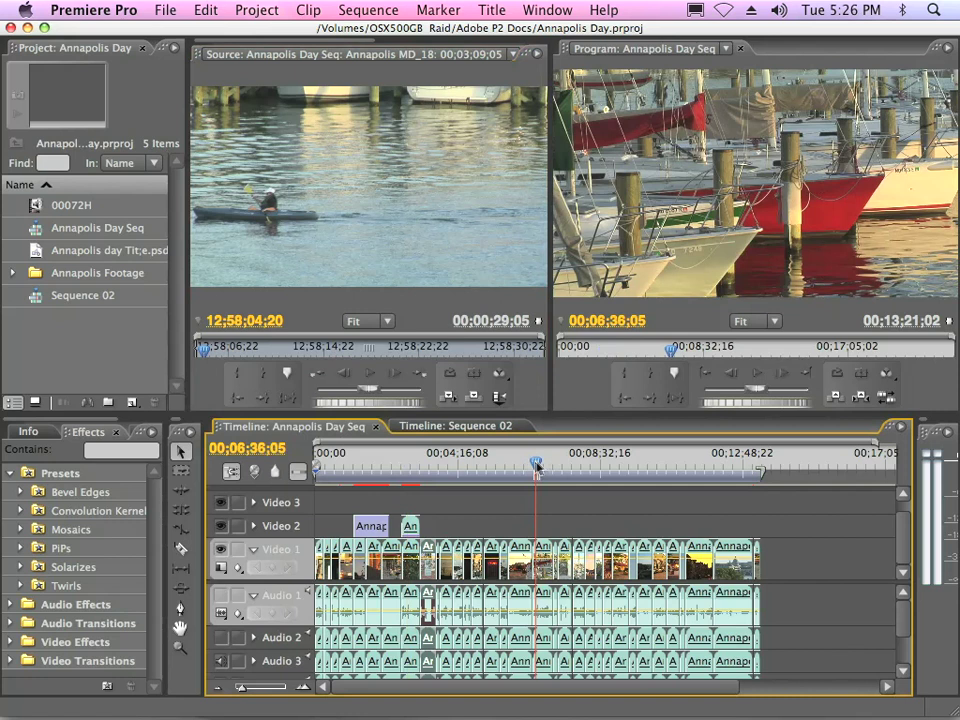
pyautogui.moveTo(563, 714)
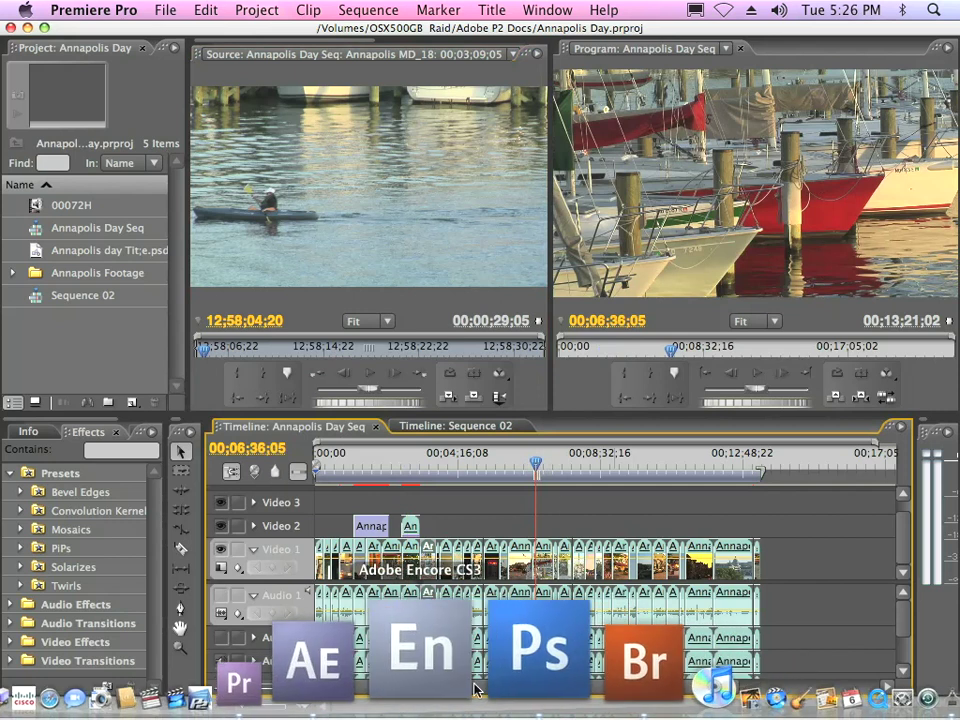
pyautogui.click(439, 675)
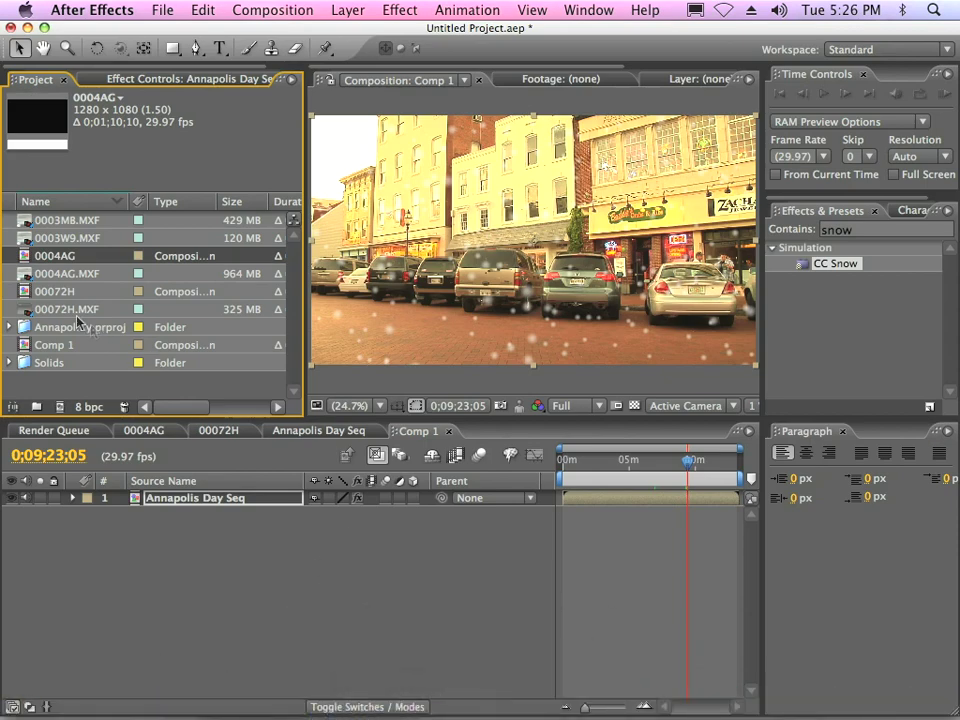
# - Delete the 0003W9.MXF background layer from the 00072H composition and return to 0;00;00;00
pyautogui.click(23, 296)
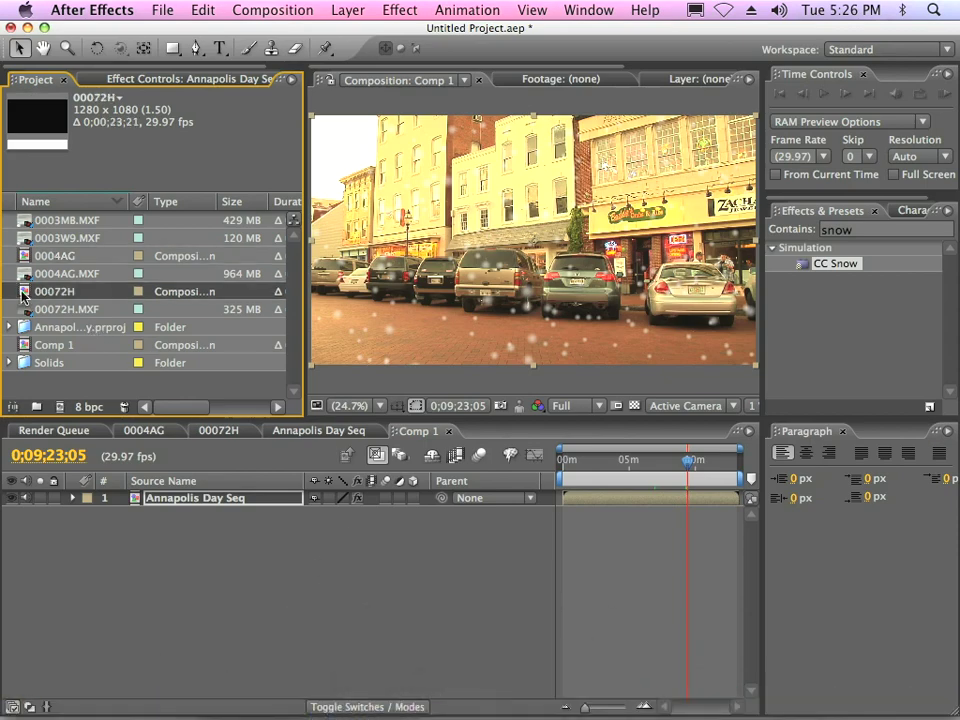
pyautogui.doubleClick(23, 296)
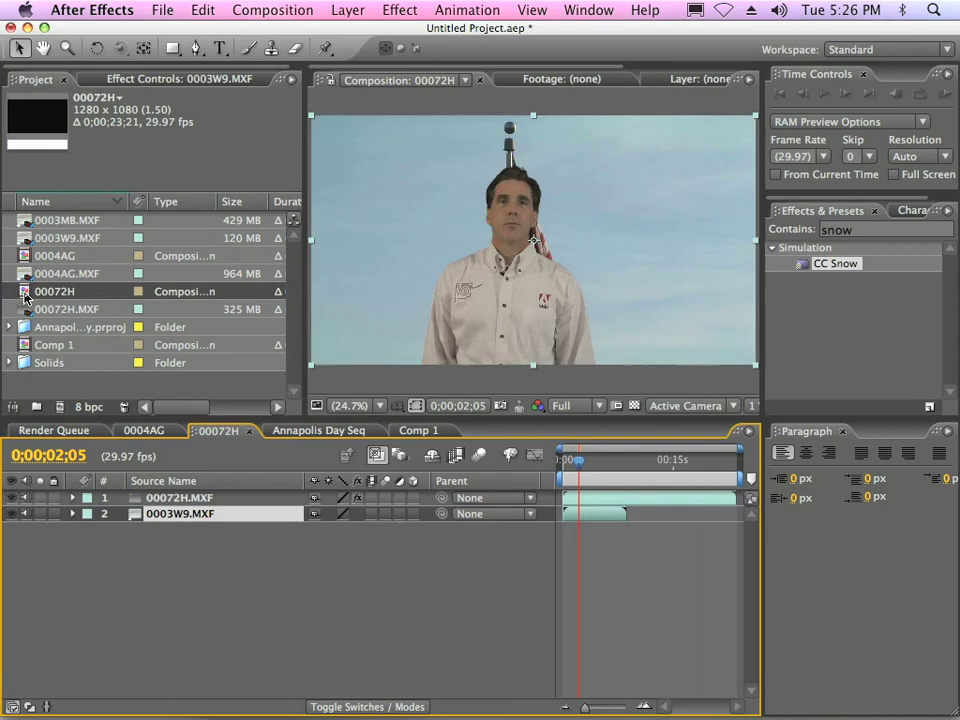
pyautogui.click(13, 514)
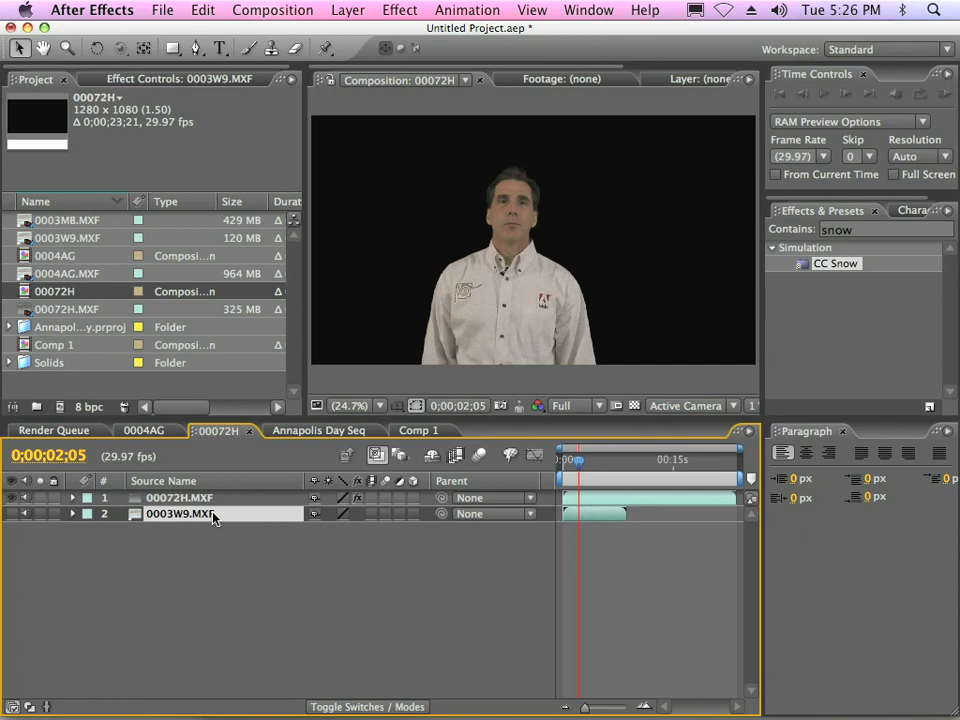
pyautogui.press('Delete')
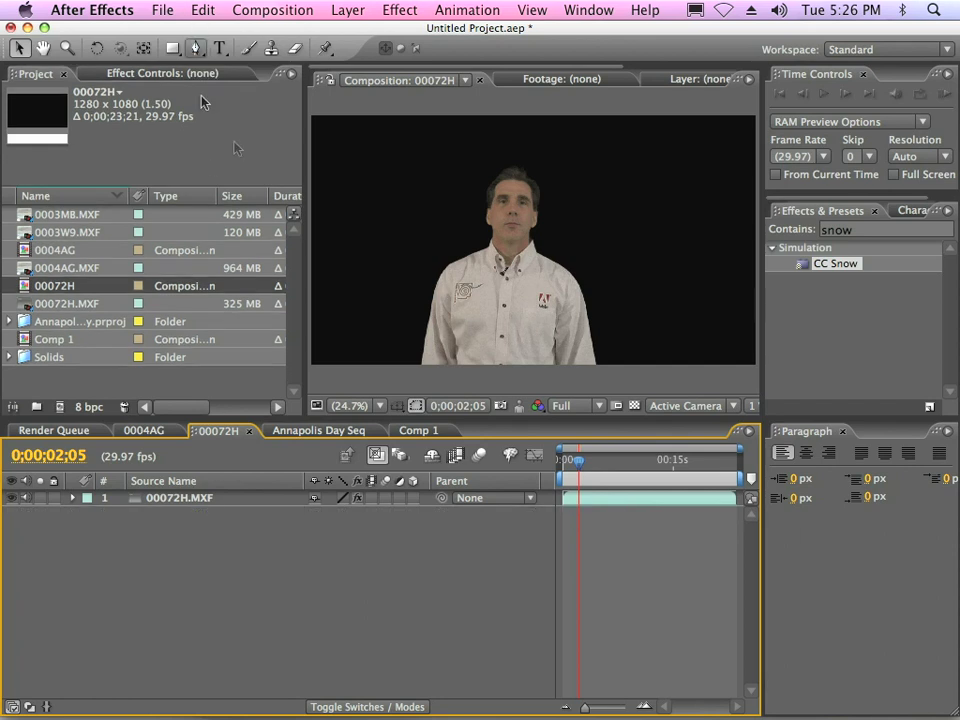
pyautogui.moveTo(592, 469); pyautogui.dragTo(561, 467)
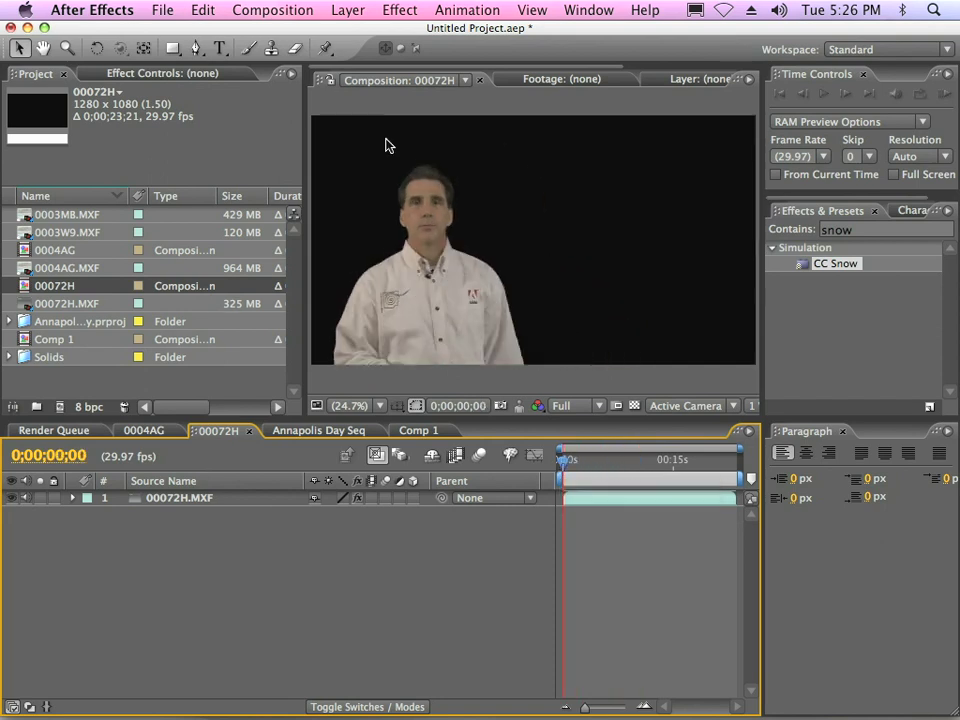
# - Move the After Effects window aside, link the 00072H composition into Premiere Pro's Annapolis Day project, and switch to Premiere Pro
pyautogui.moveTo(326, 30); pyautogui.dragTo(545, 93)
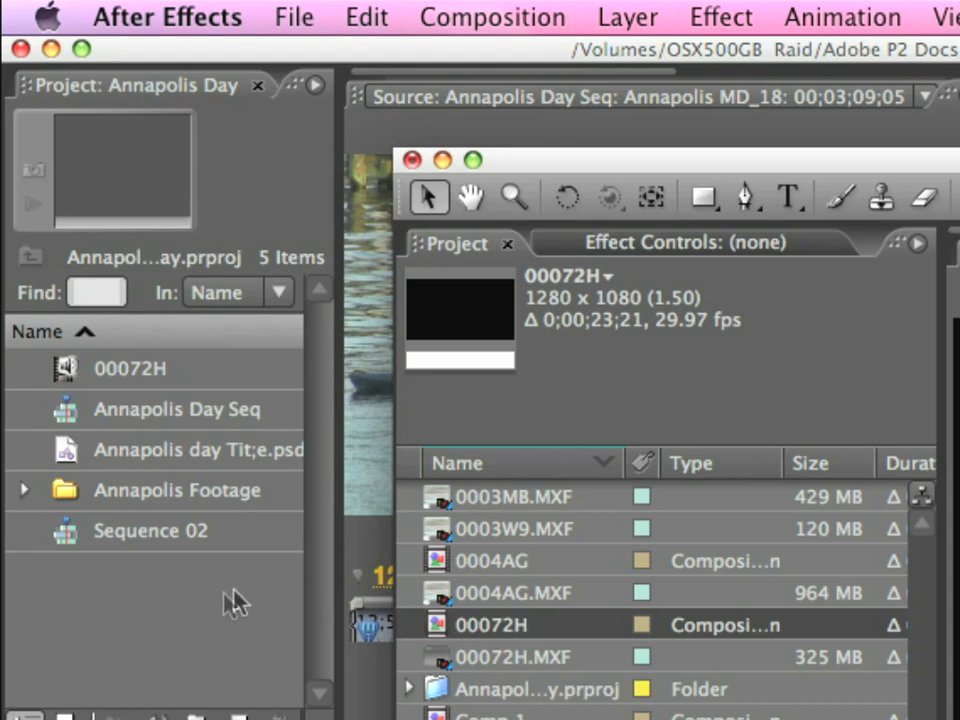
pyautogui.click(430, 630)
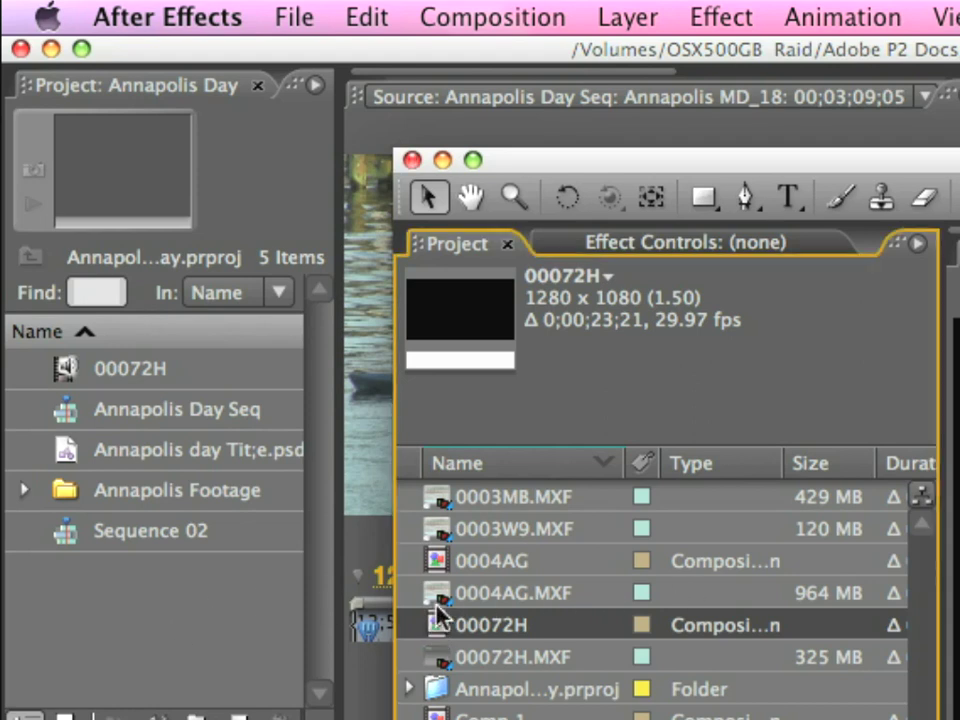
pyautogui.moveTo(437, 632); pyautogui.dragTo(80, 612)
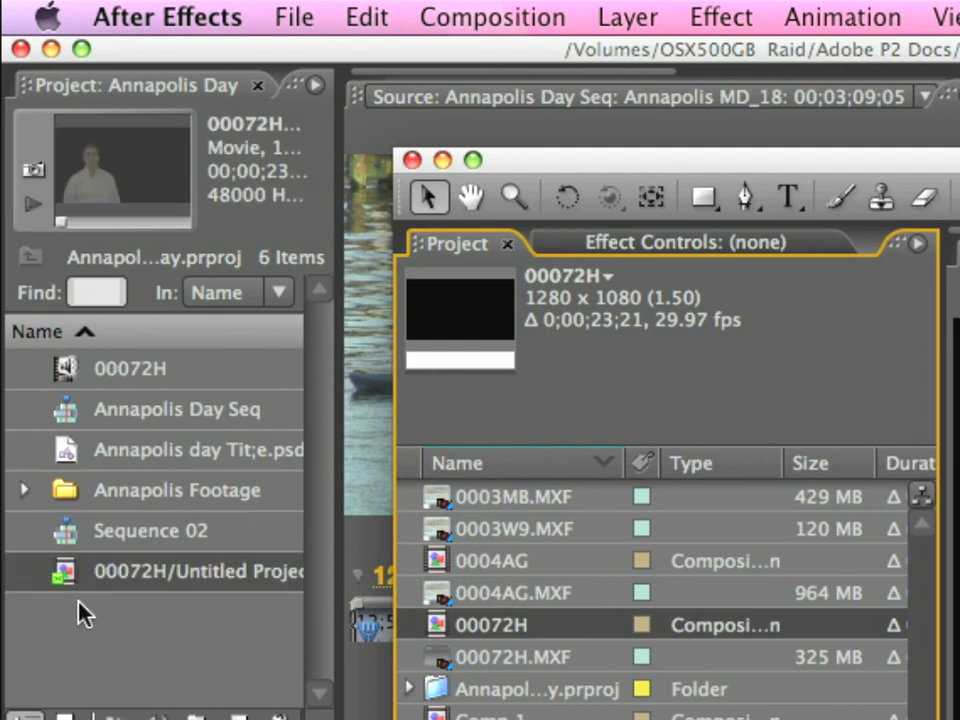
pyautogui.click(93, 637)
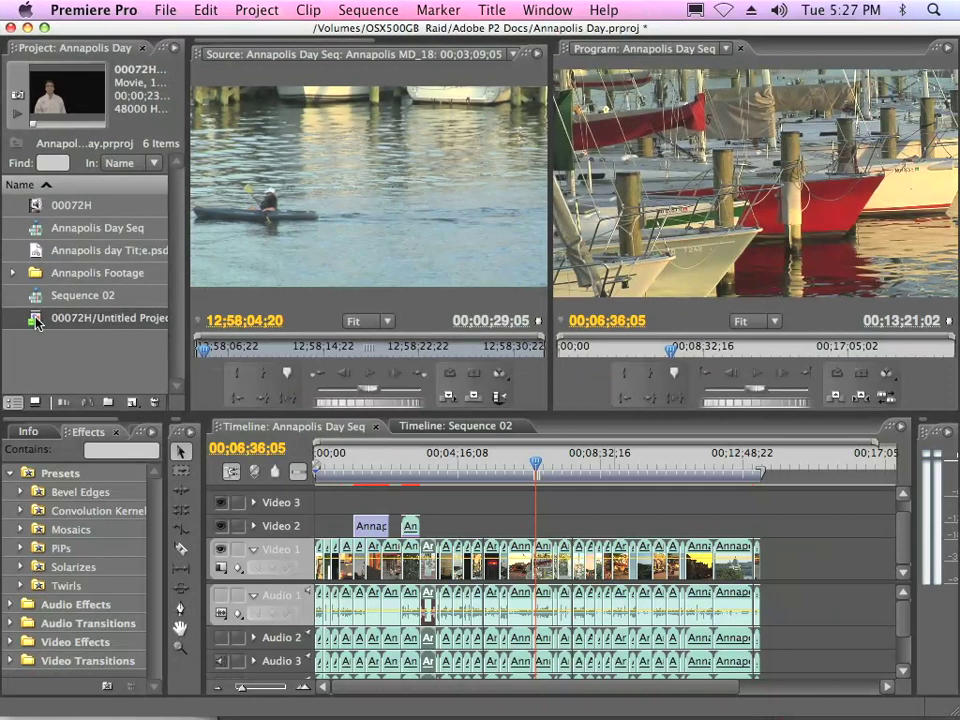
# - Place the linked 00072H composition on Video 2 at 00;06;36;05 and preview the presenter over the harbor boats
pyautogui.moveTo(36, 322); pyautogui.dragTo(541, 535)
pyautogui.click(540, 465)
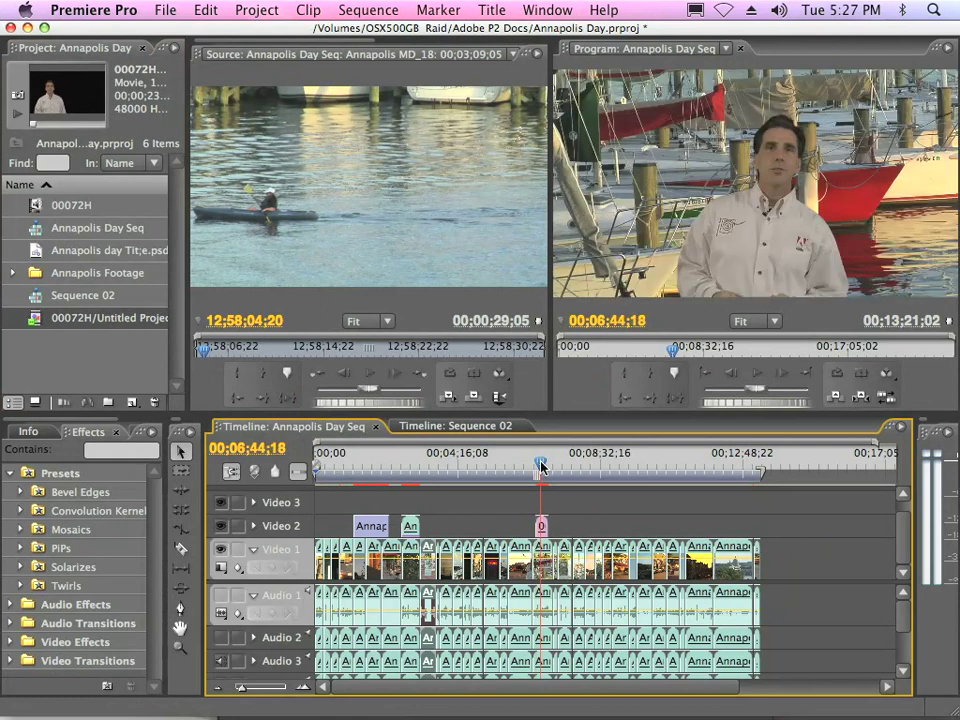
pyautogui.moveTo(540, 465); pyautogui.dragTo(545, 468)
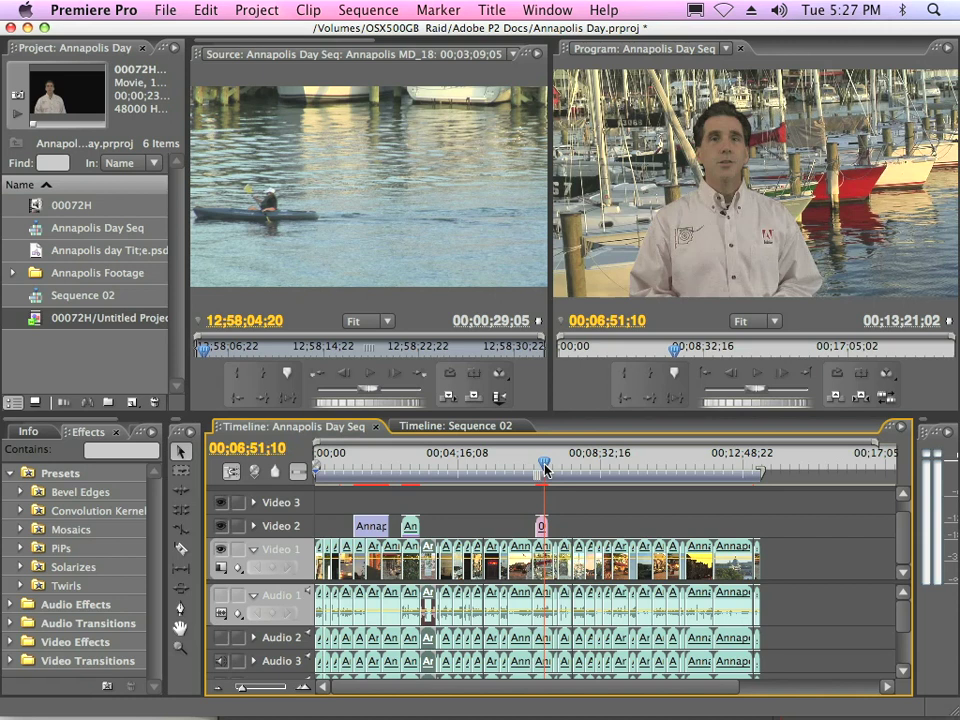
pyautogui.moveTo(545, 468); pyautogui.dragTo(540, 469)
pyautogui.press('space')
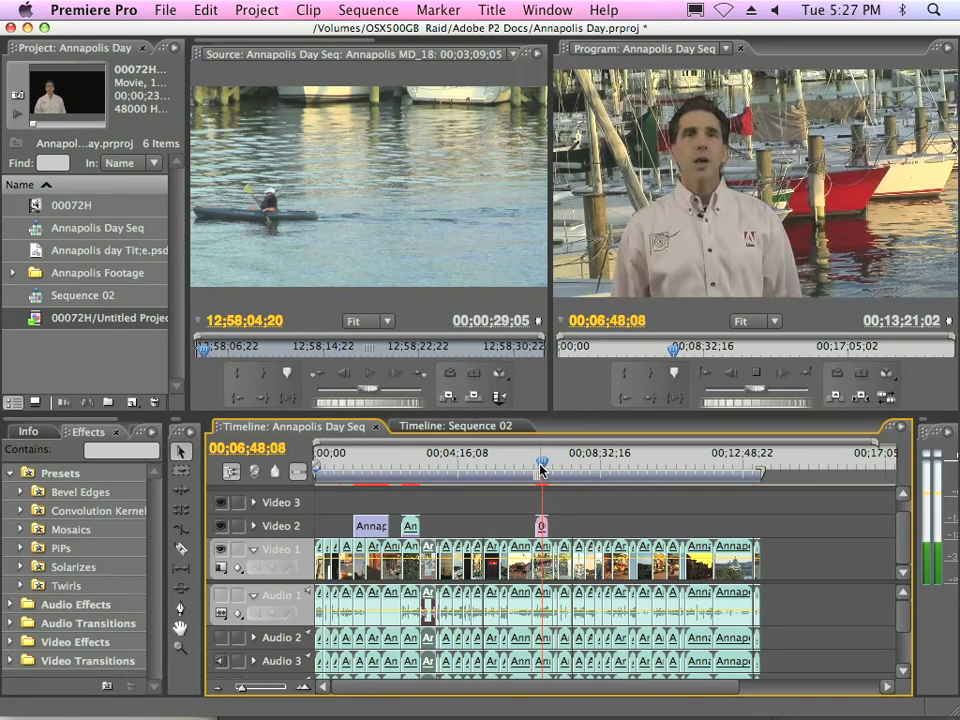
pyautogui.press('space')
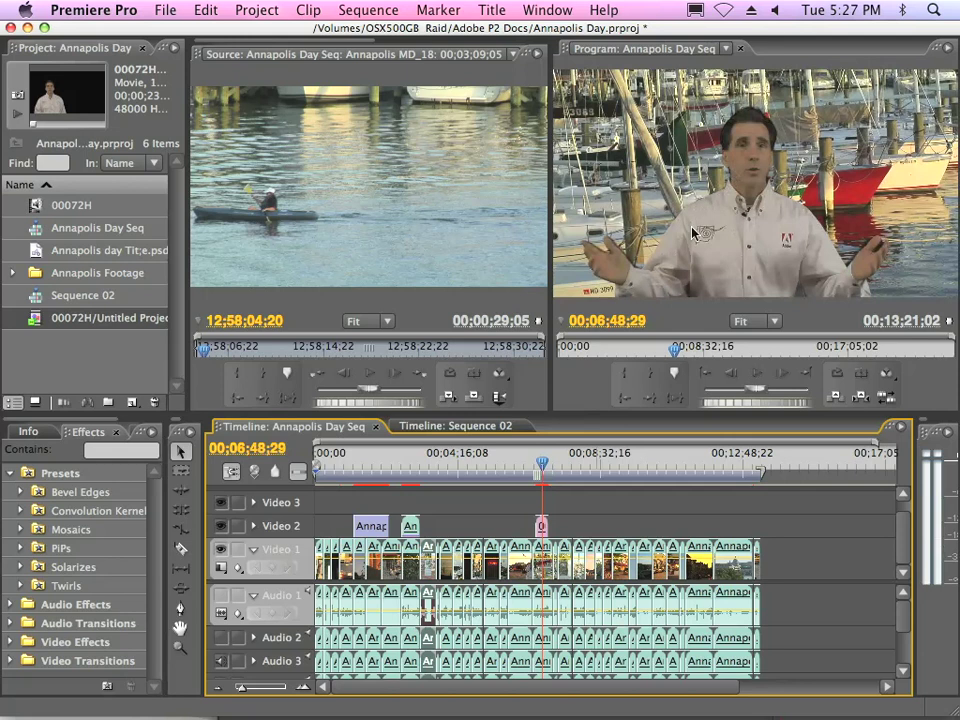
# - Switch back to After Effects and reposition its window to fill the screen
pyautogui.moveTo(600, 700)
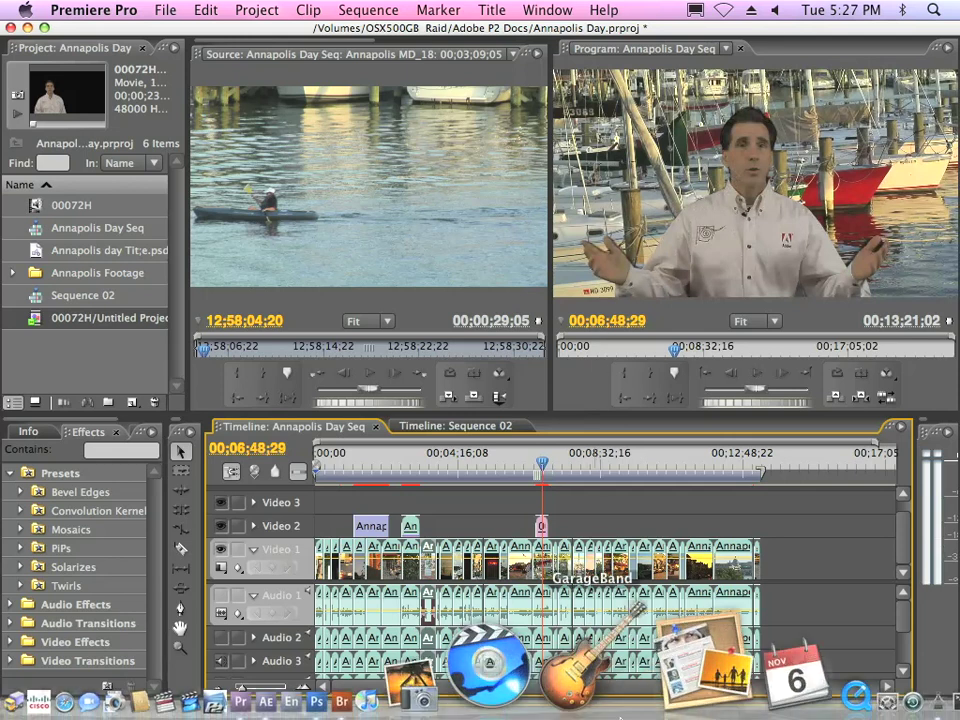
pyautogui.click(439, 663)
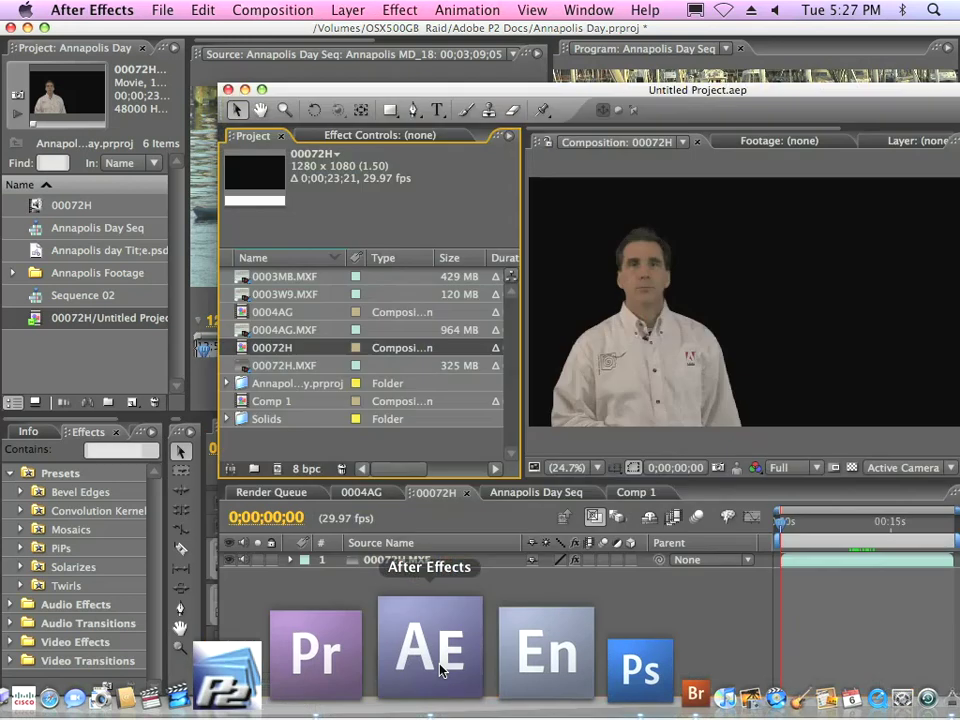
pyautogui.doubleClick(342, 89)
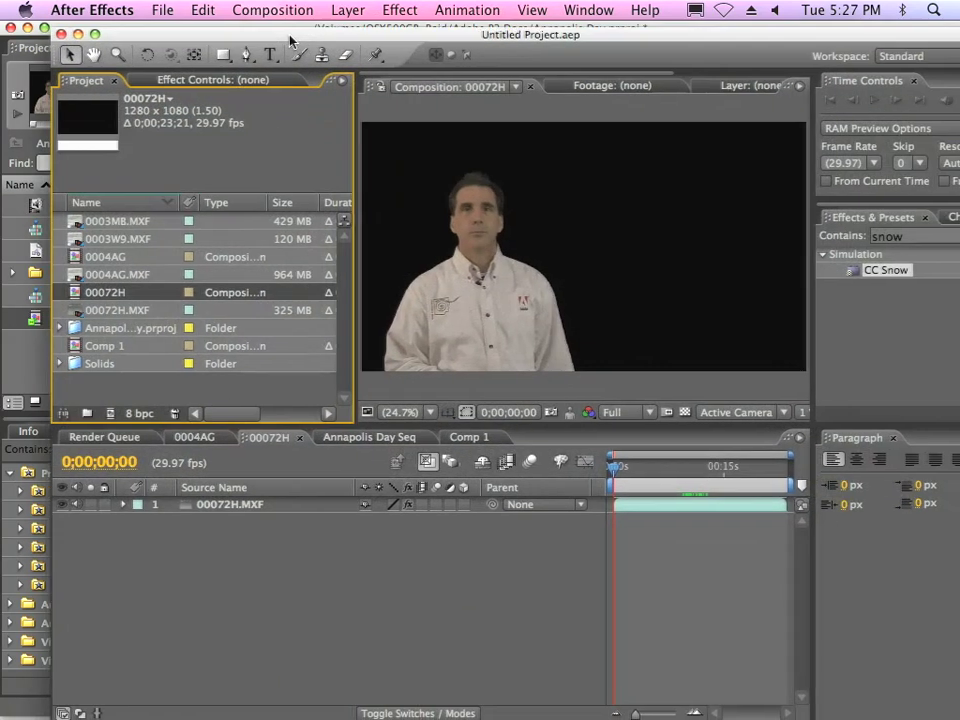
pyautogui.moveTo(250, 30); pyautogui.dragTo(240, 28)
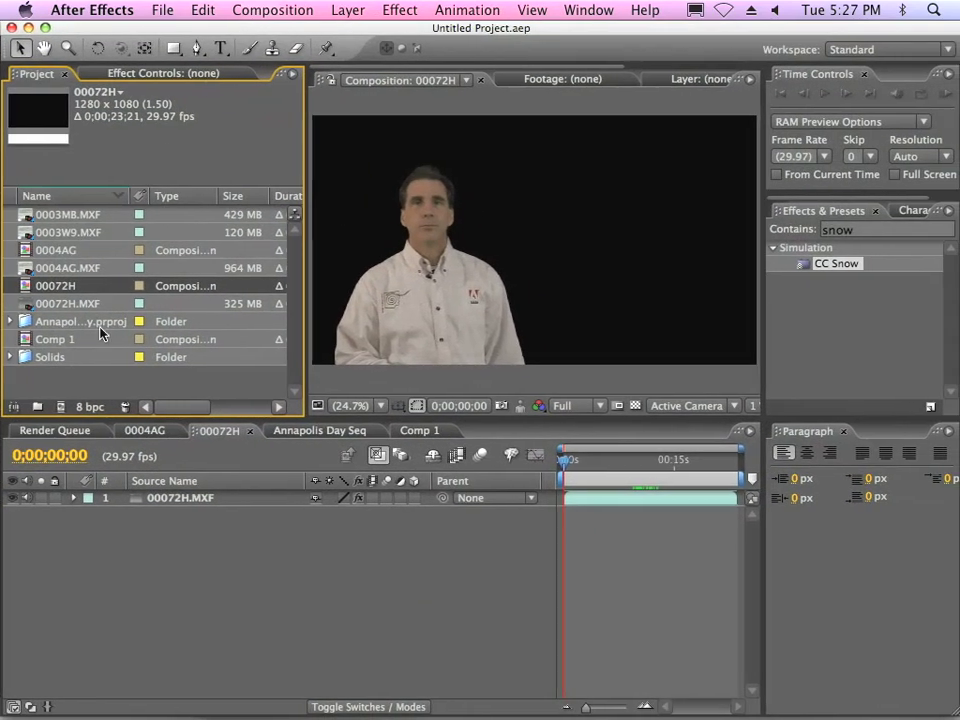
# - Open Keylight's Foreground Colour Correction settings for the 00072H.MXF layer
pyautogui.click(140, 74)
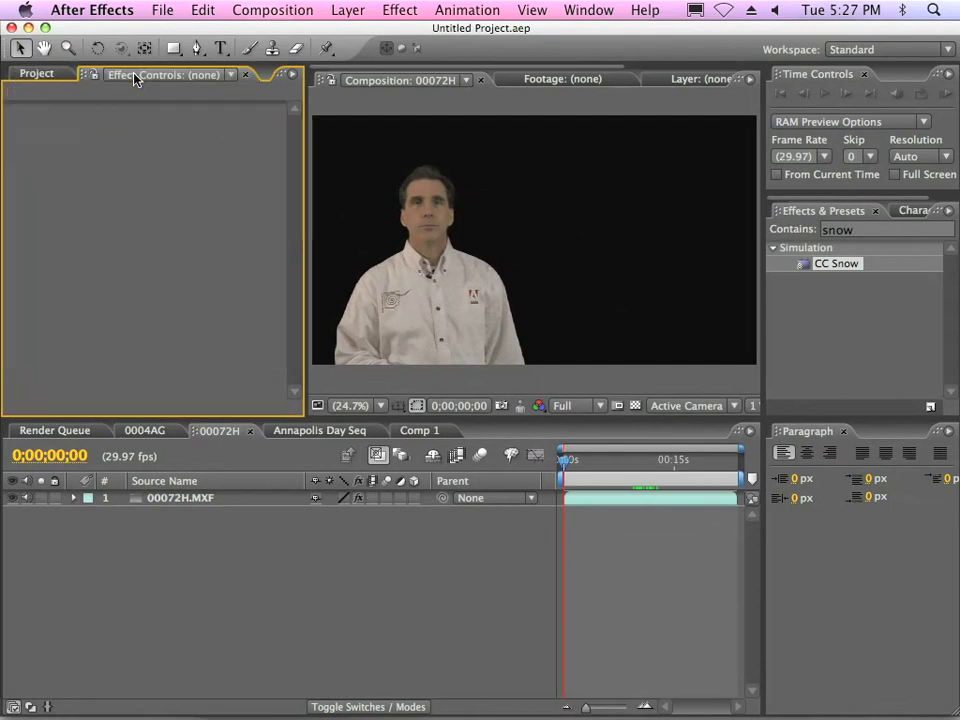
pyautogui.click(155, 500)
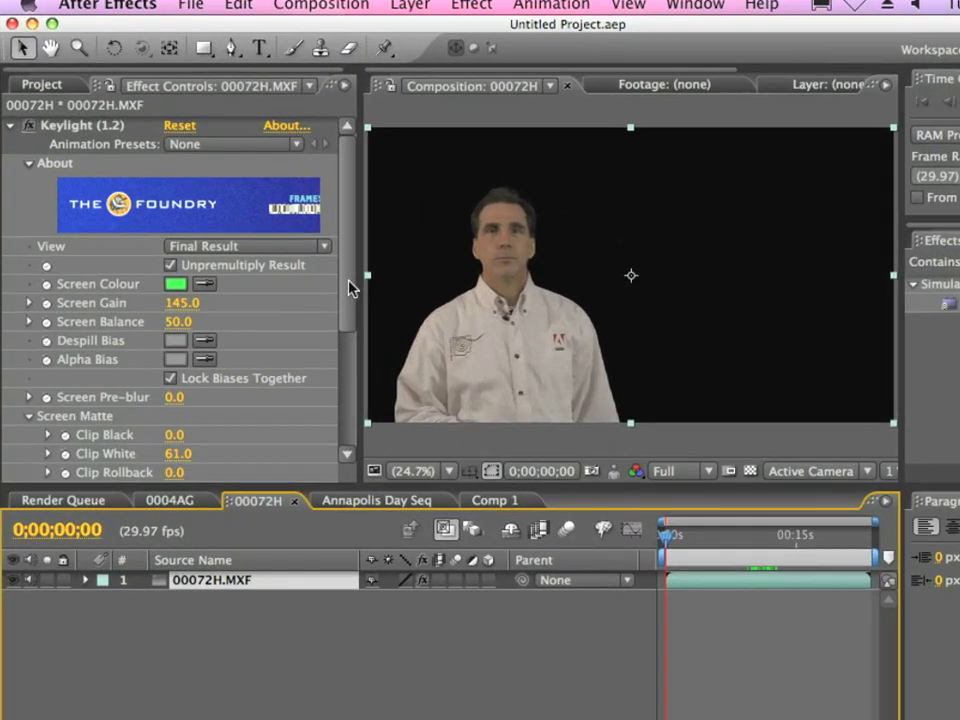
pyautogui.moveTo(294, 247); pyautogui.dragTo(292, 319)
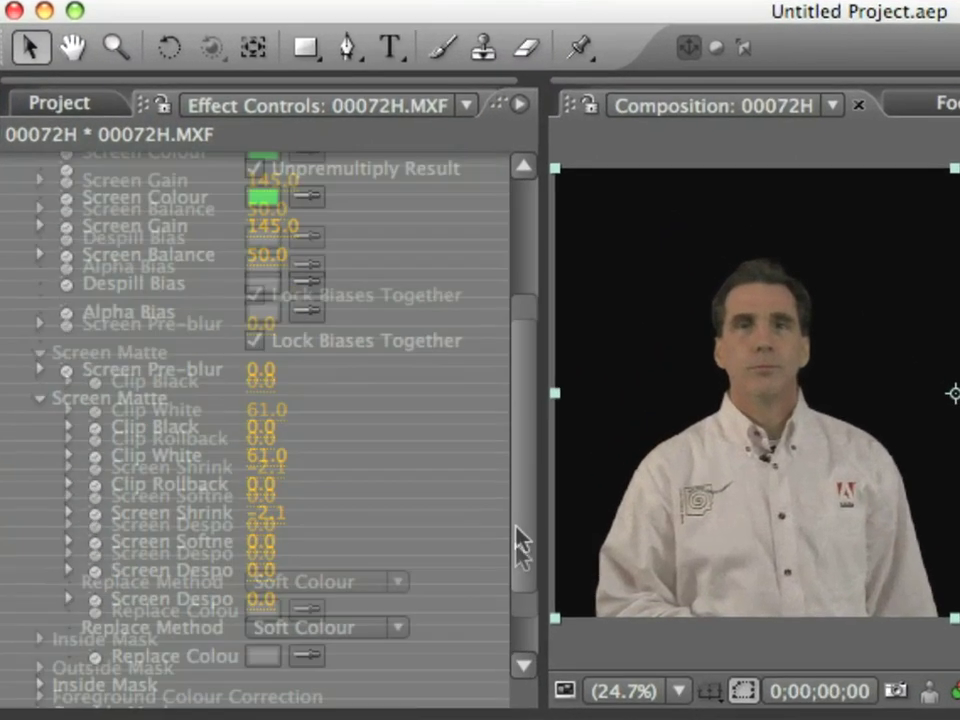
pyautogui.moveTo(520, 545); pyautogui.dragTo(516, 596)
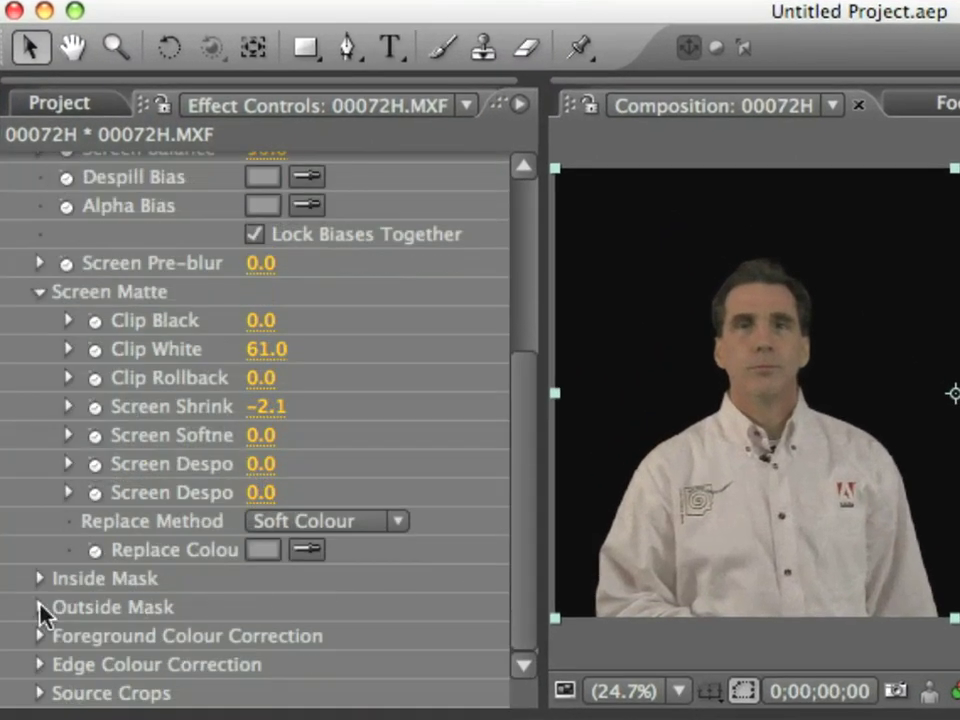
pyautogui.click(40, 636)
pyautogui.scroll(-2, 45, 640)
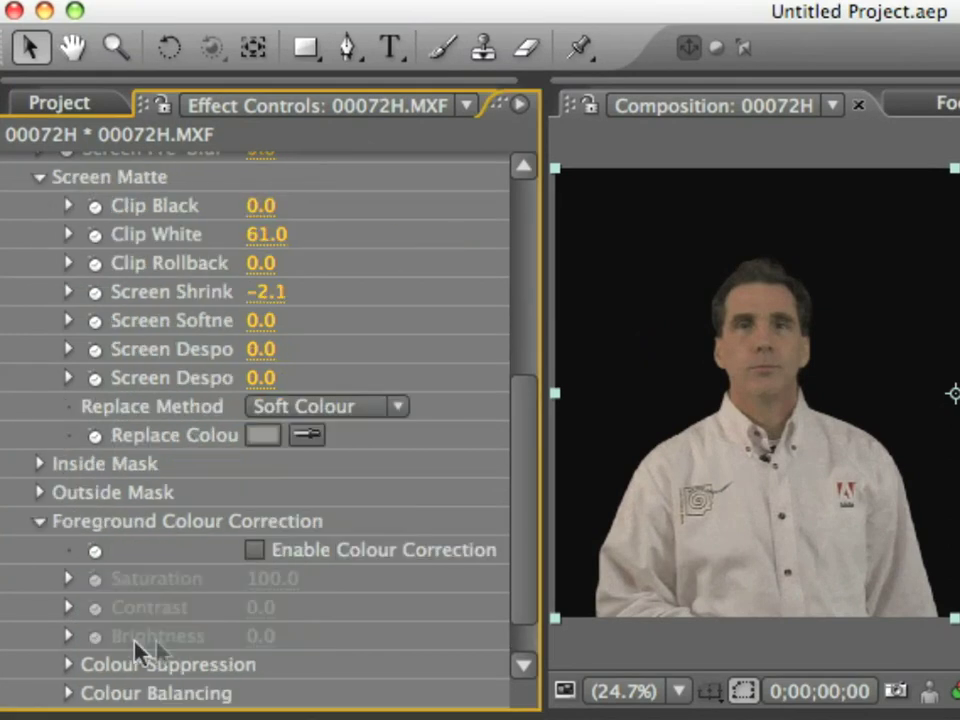
# - Enable Keylight's foreground colour correction with saturation 141, contrast 6 and brightness 7
pyautogui.click(255, 550)
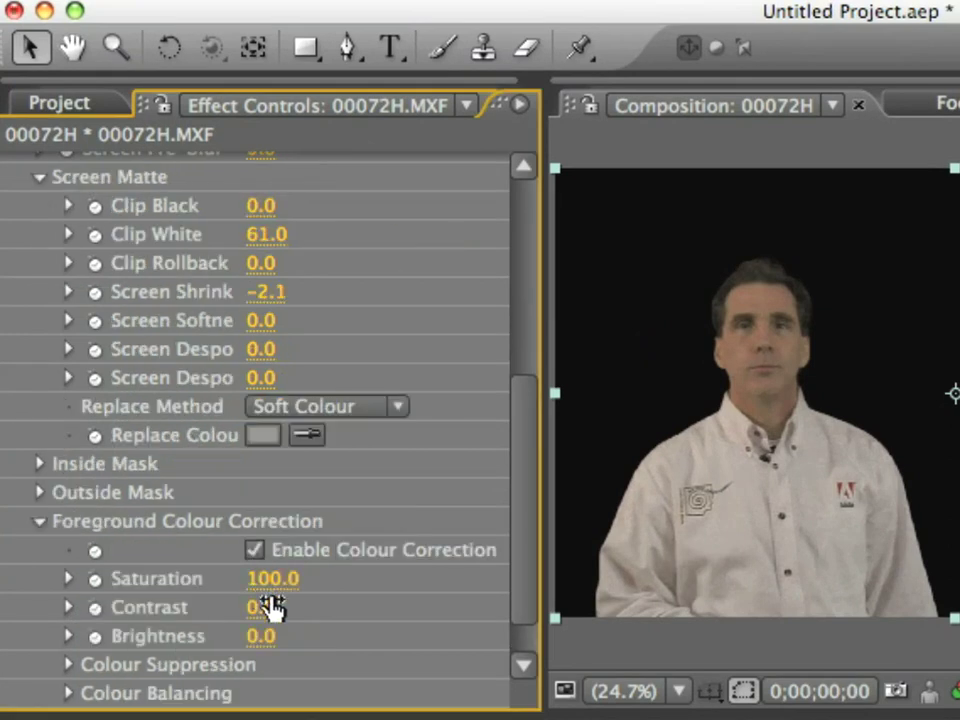
pyautogui.moveTo(272, 580); pyautogui.dragTo(343, 590)
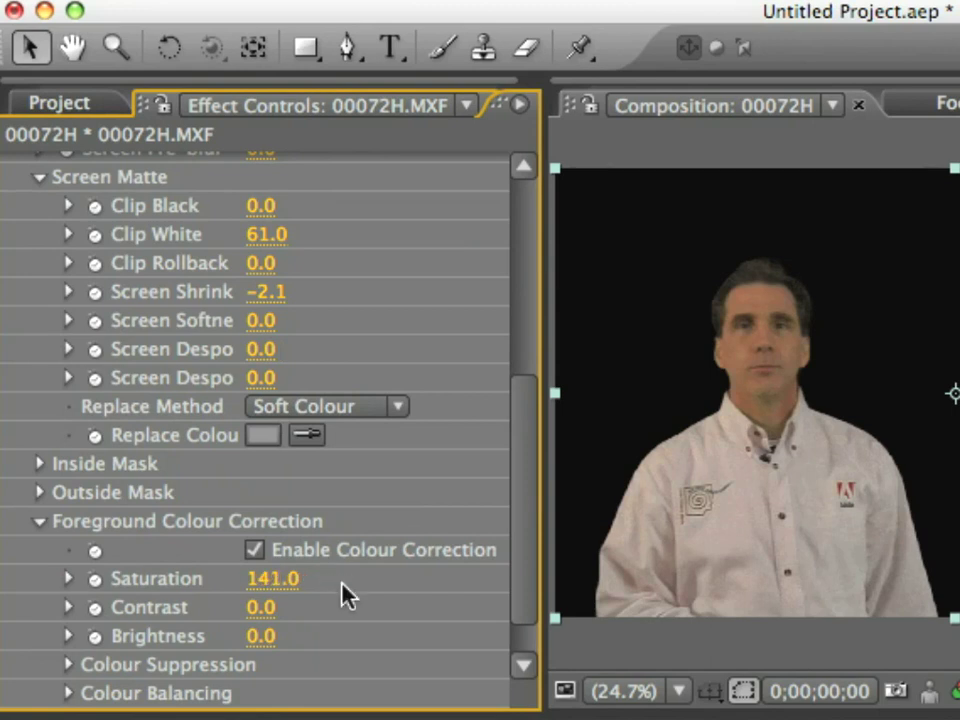
pyautogui.moveTo(262, 612)
pyautogui.mouseDown()
pyautogui.moveTo(271, 608)
pyautogui.moveTo(268, 634)
pyautogui.mouseUp()
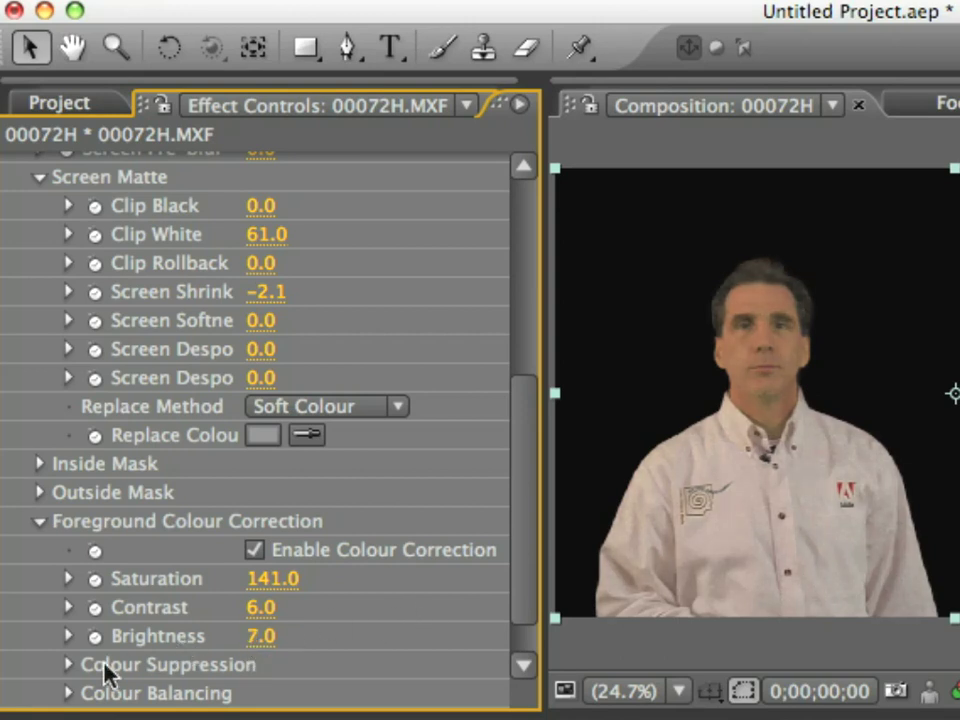
# - Expand Keylight's foreground Colour Balancing with its colour wheel and set the hue to -45
pyautogui.click(68, 693)
pyautogui.scroll(-3, 499, 536)
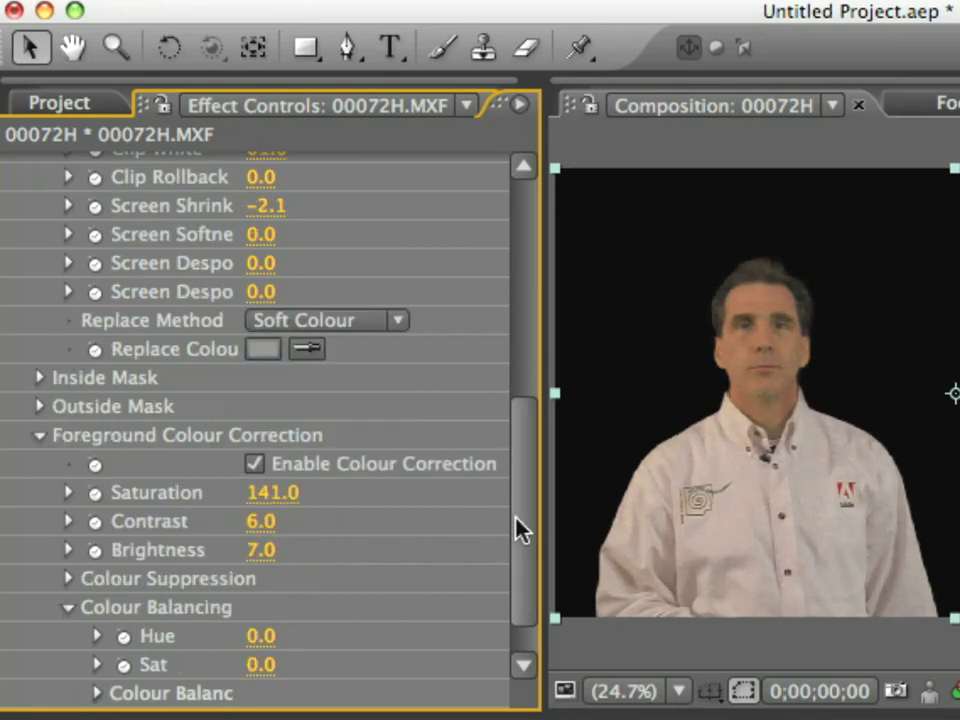
pyautogui.scroll(-2, 514, 529)
pyautogui.click(96, 636)
pyautogui.moveTo(270, 574); pyautogui.dragTo(294, 581)
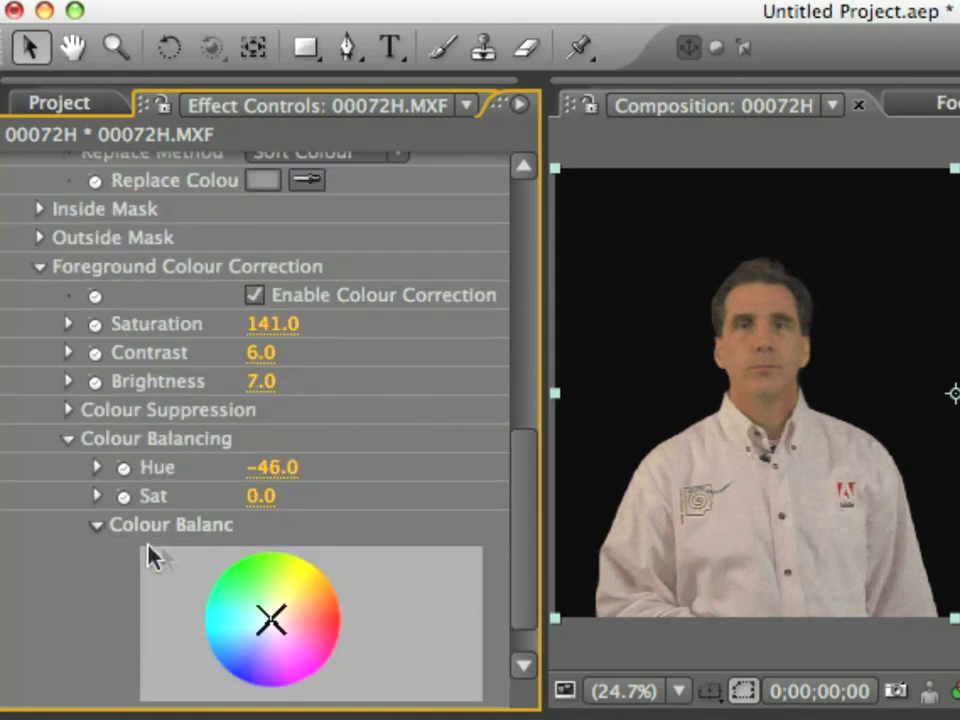
pyautogui.scroll(-2, 521, 536)
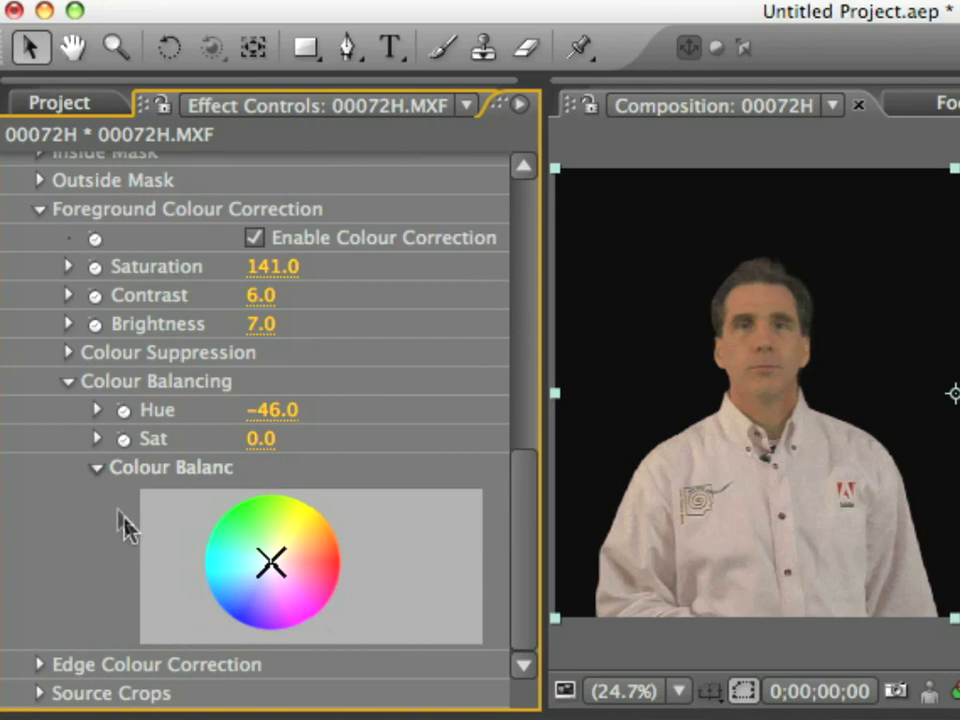
pyautogui.moveTo(266, 410); pyautogui.dragTo(286, 412)
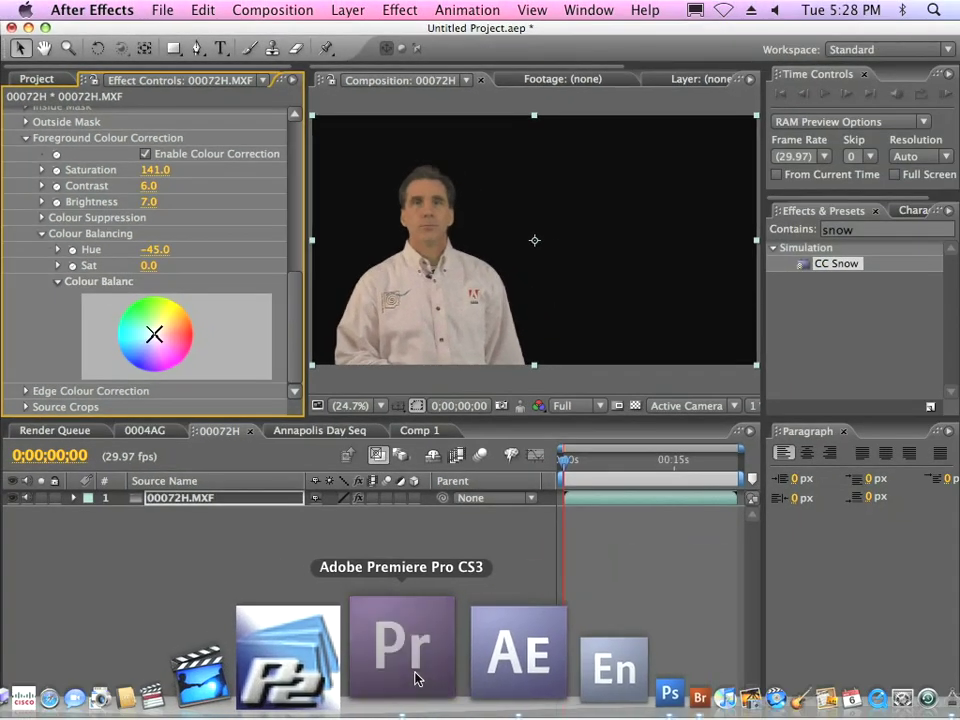
# - Preview the colour-corrected presenter in Premiere Pro's Annapolis Day Seq at 00;06;51;10 and return to After Effects
pyautogui.click(417, 679)
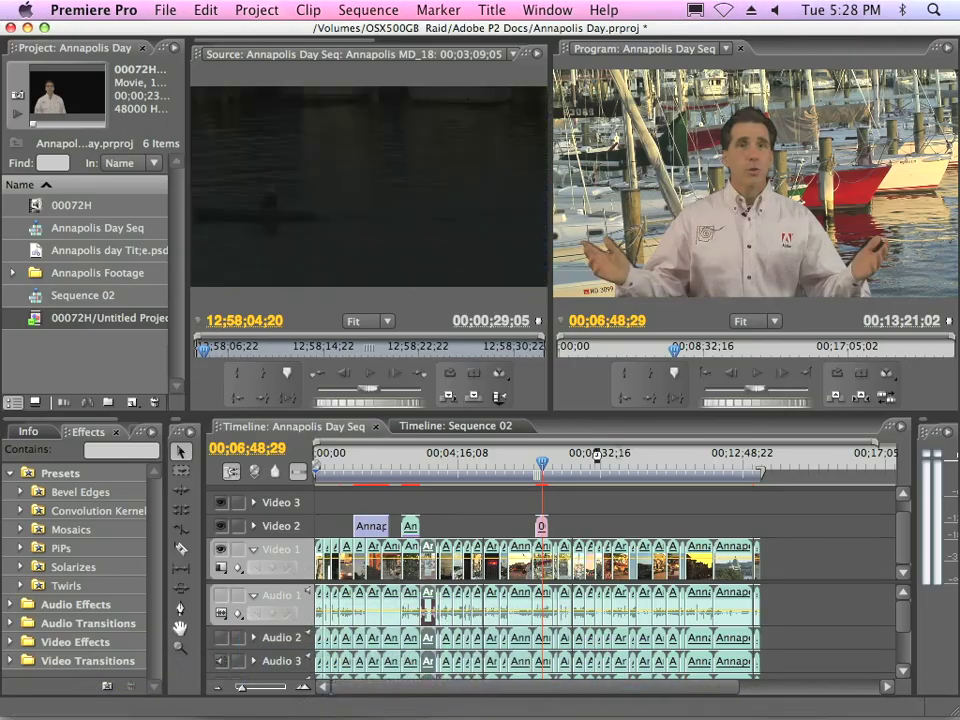
pyautogui.moveTo(541, 464); pyautogui.dragTo(545, 466)
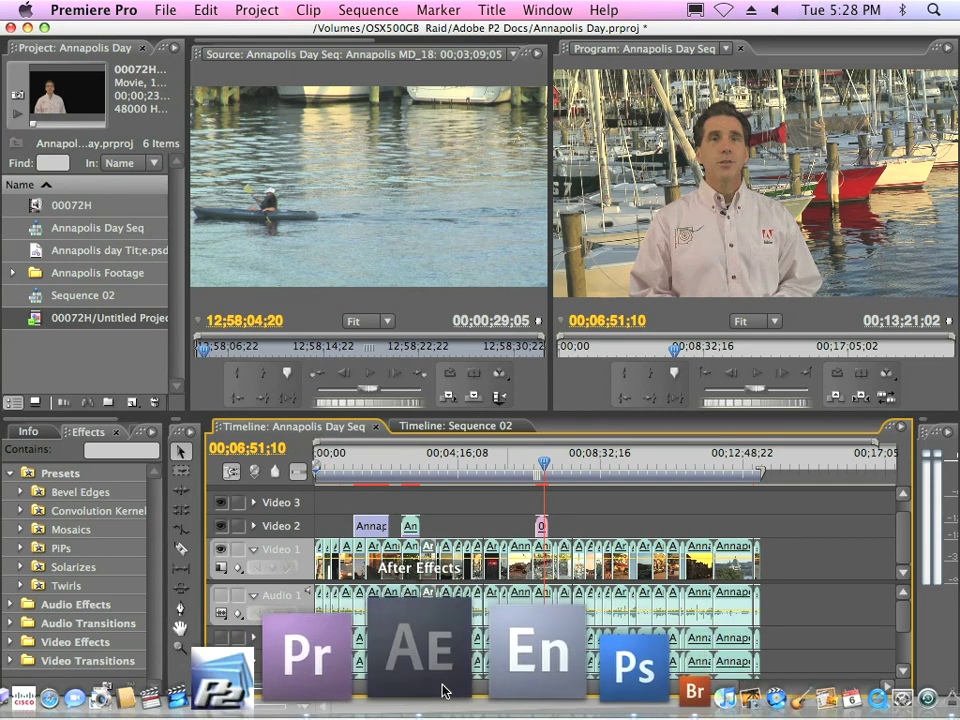
pyautogui.click(443, 690)
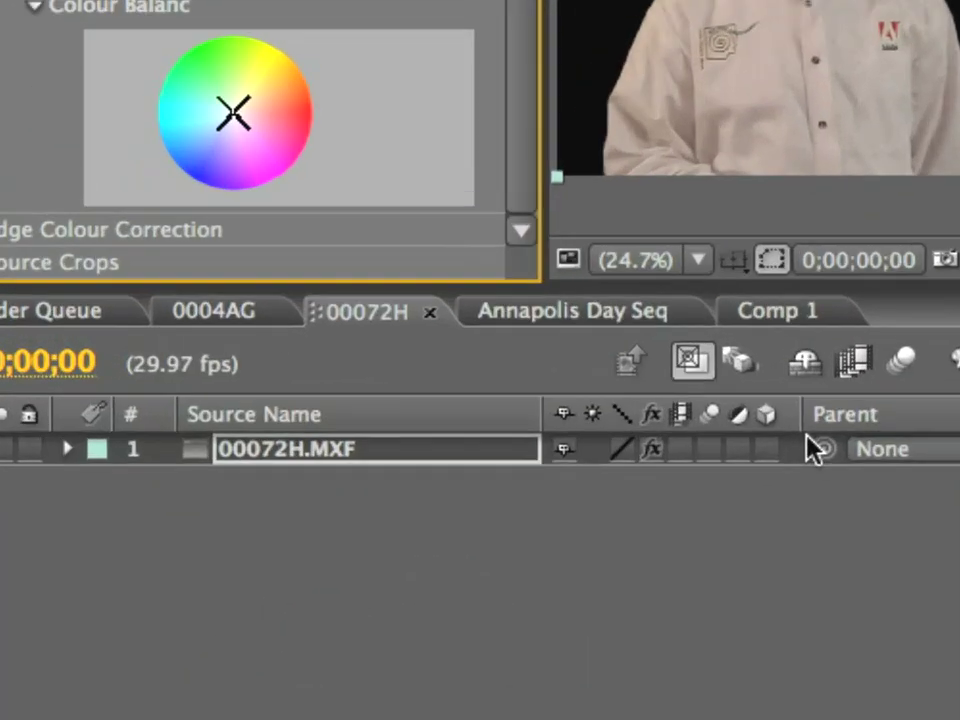